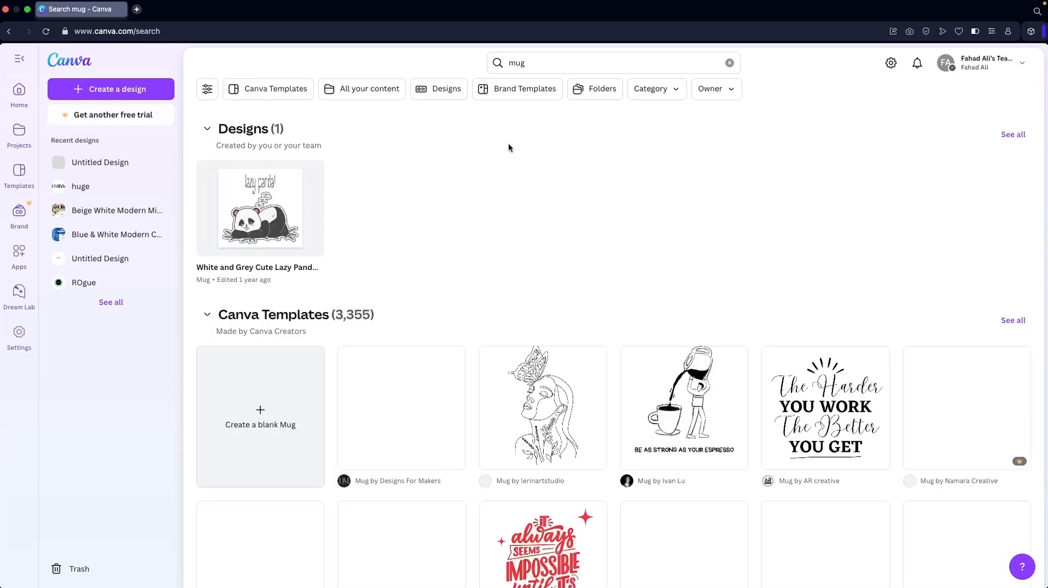
# Browse the mug templates and open the Black & White Vintage Typography Merchandise Mug Template by The Good Store for customising.
pyautogui.scroll(-8, 508, 164)
pyautogui.scroll(4, 443, 214)
pyautogui.scroll(-5, 443, 214)
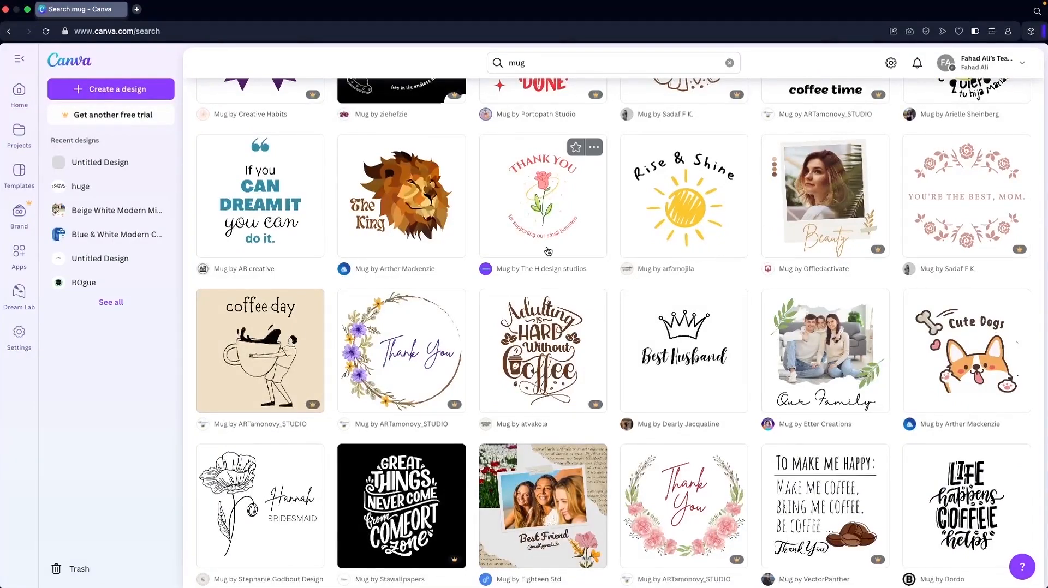
pyautogui.scroll(-6, 611, 353)
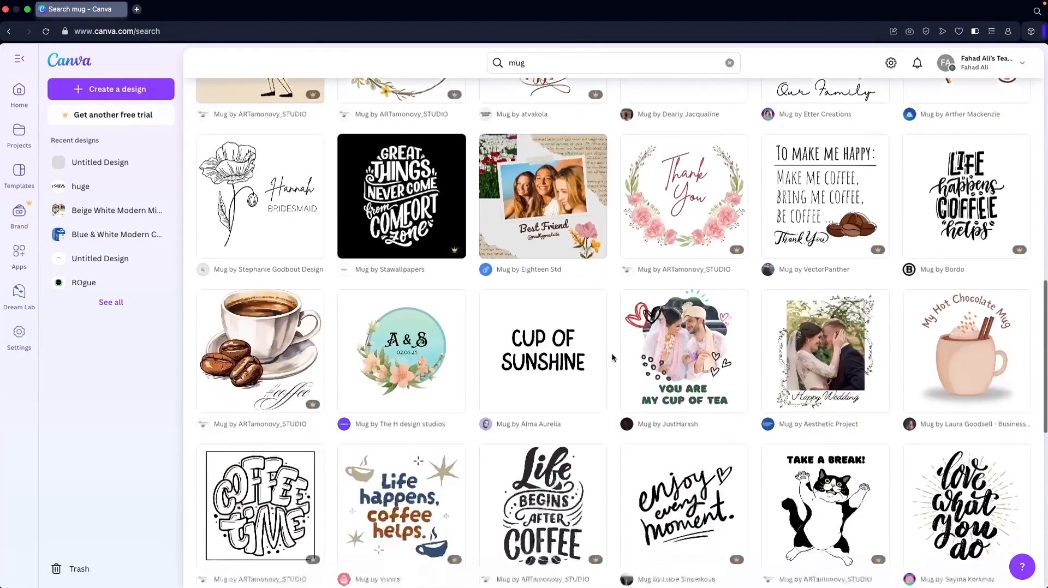
pyautogui.scroll(-7, 612, 353)
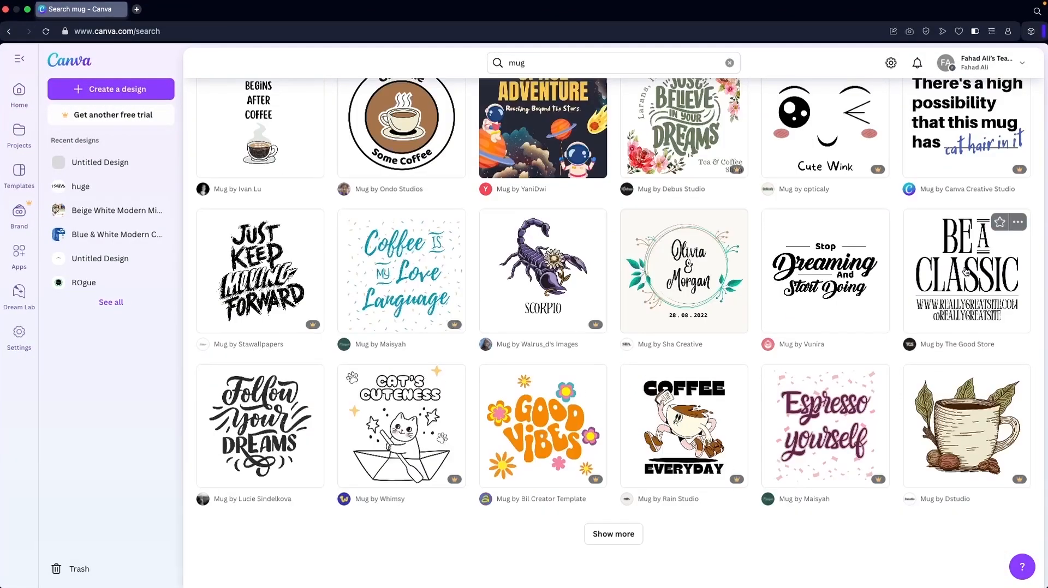
pyautogui.click(941, 284)
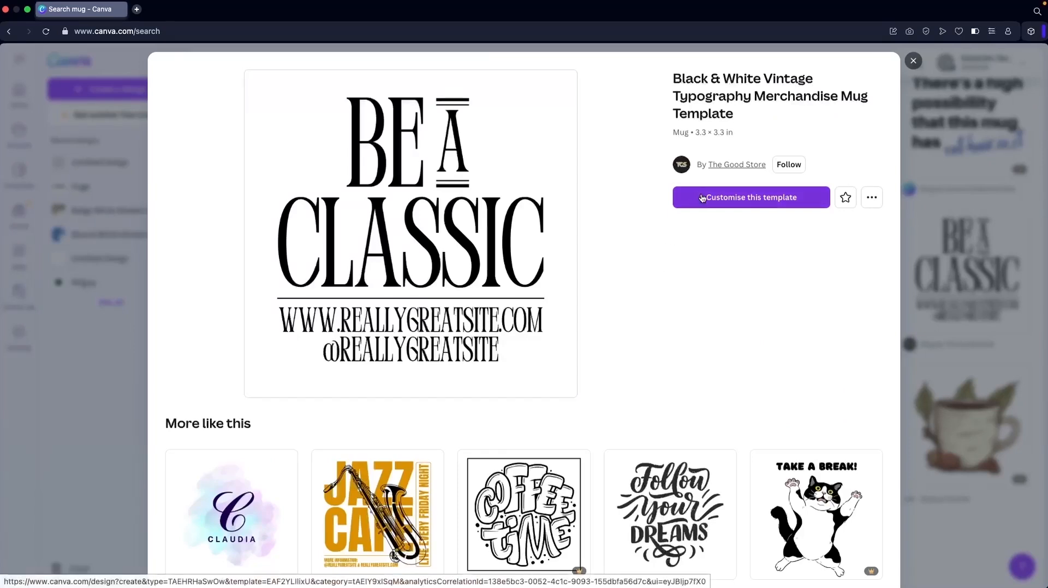
pyautogui.click(702, 199)
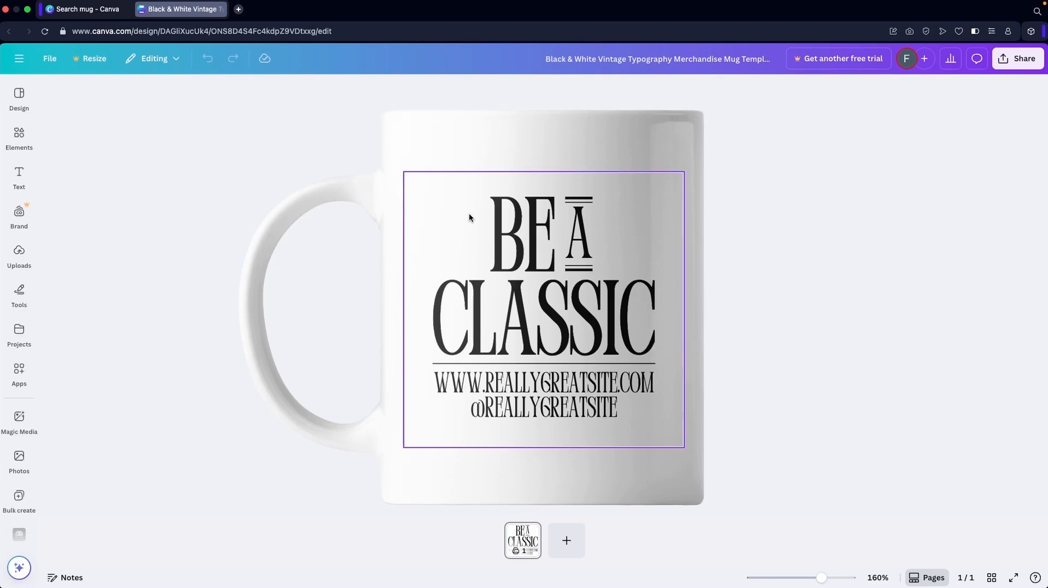
# Change the colour of the letter "A" in the mug's headline to red.
pyautogui.click(537, 264)
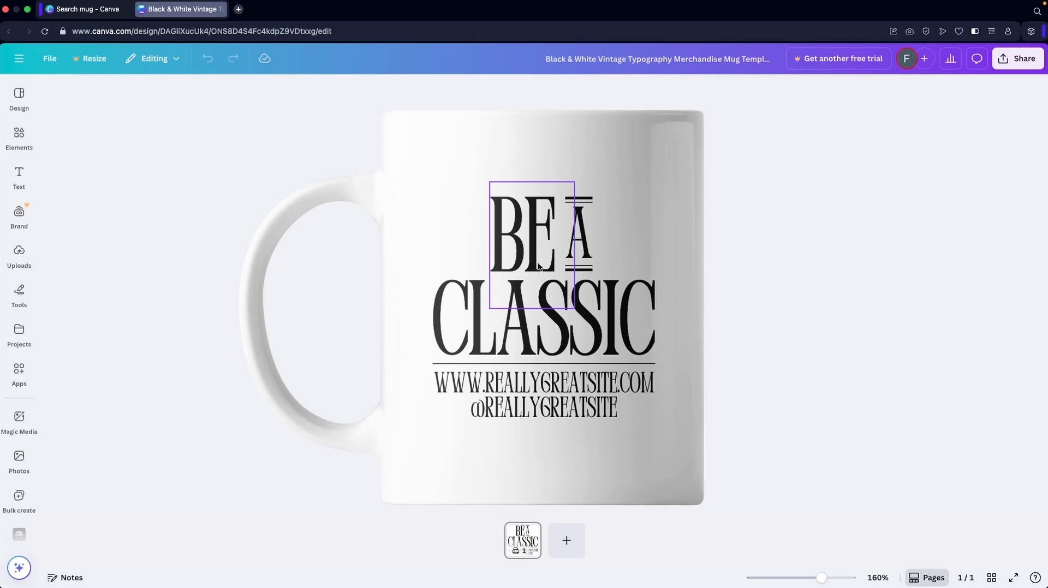
pyautogui.click(594, 247)
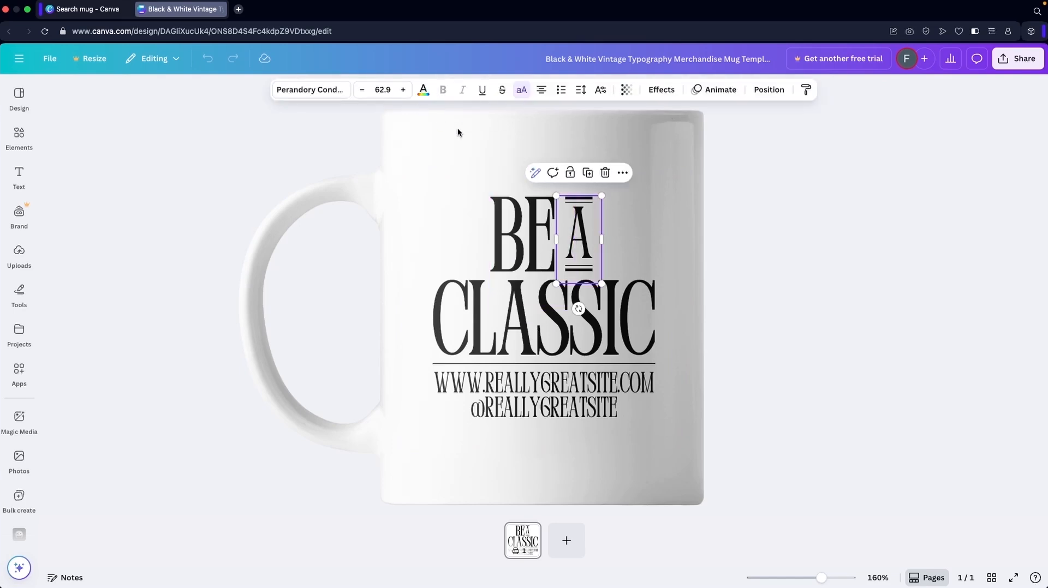
pyautogui.click(426, 99)
pyautogui.click(61, 346)
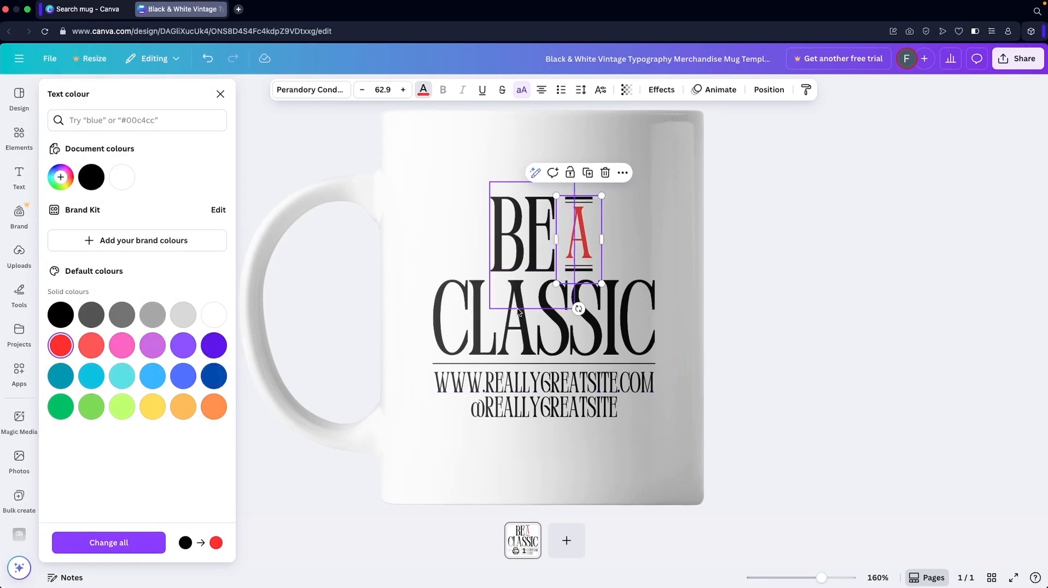
# Try red and light grey on the website and handle text, then set it back to black.
pyautogui.click(448, 388)
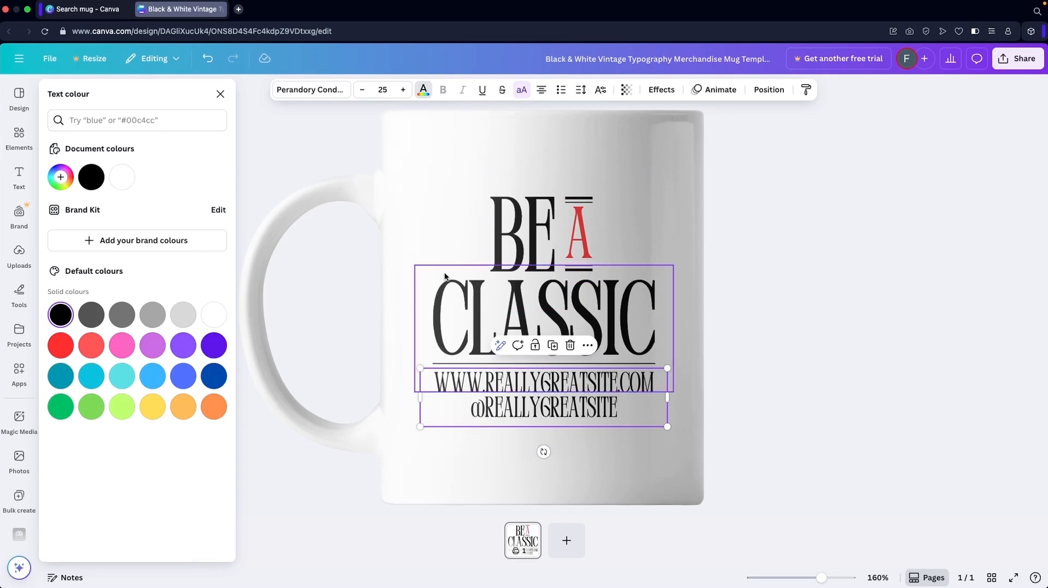
pyautogui.click(65, 344)
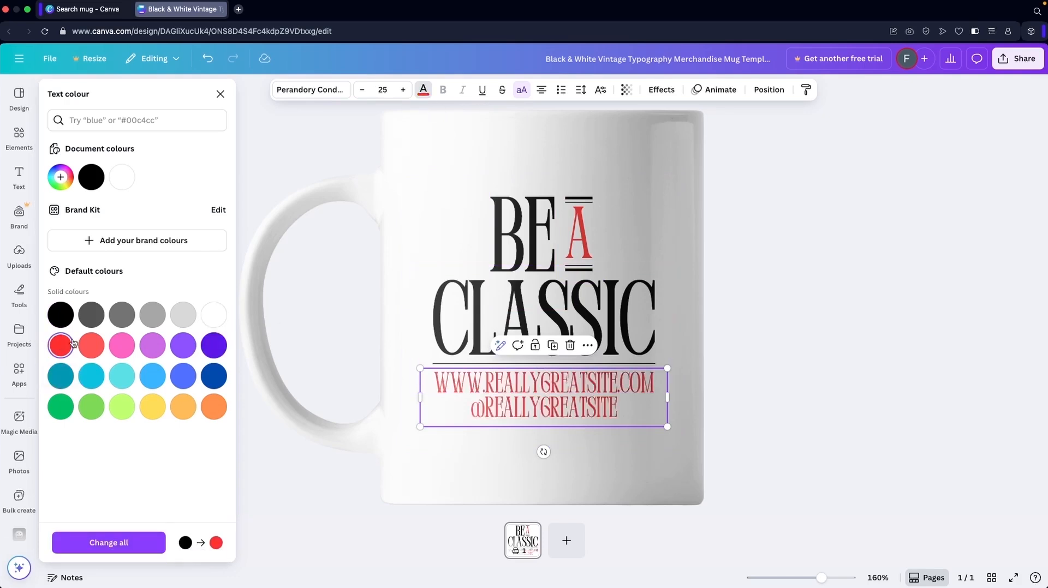
pyautogui.click(175, 321)
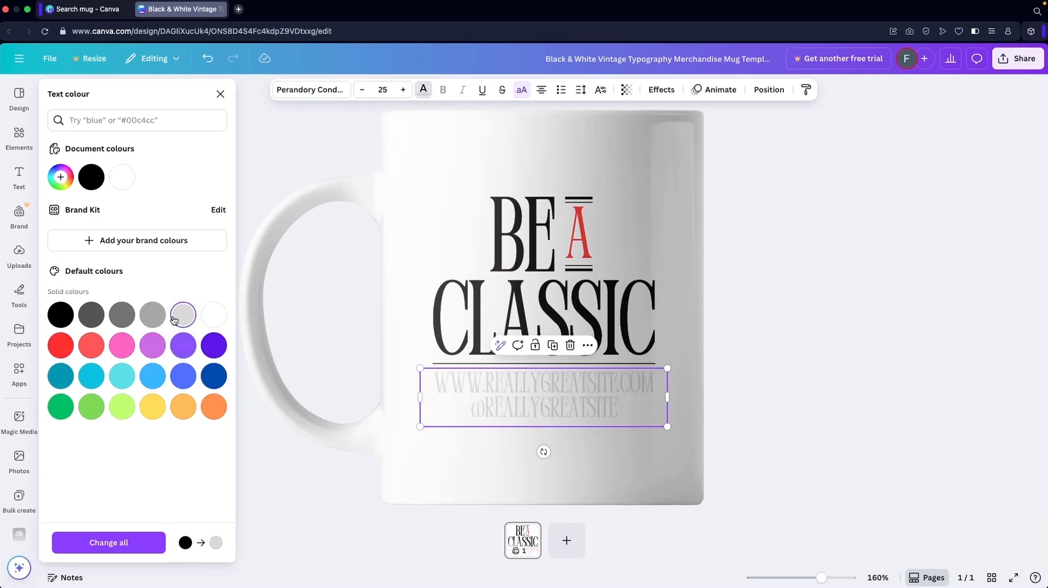
pyautogui.click(68, 309)
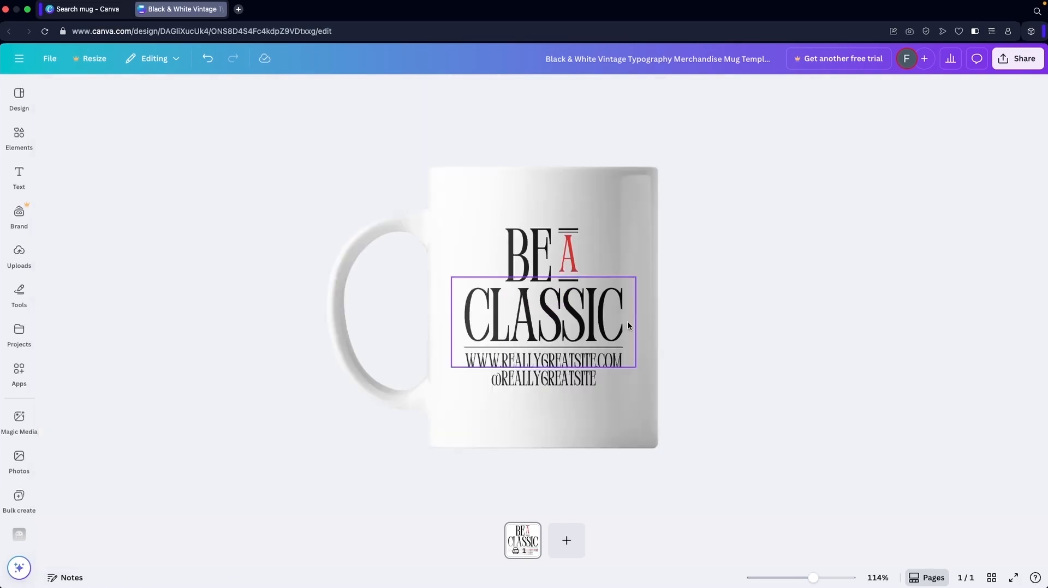
# Delete all the template's text and decorative lines so the mug is blank.
pyautogui.click(550, 277)
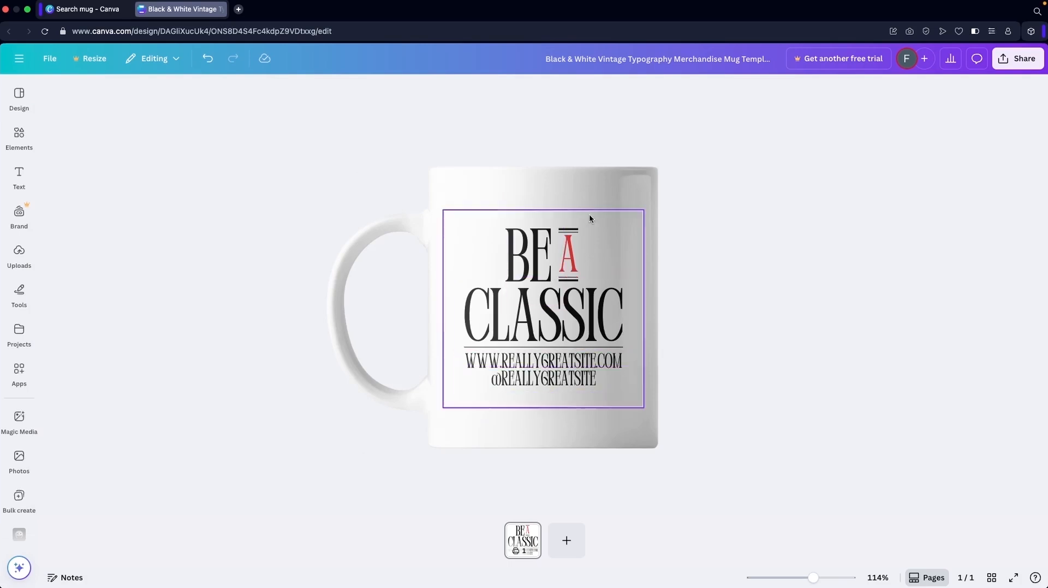
pyautogui.click(537, 236)
pyautogui.press('Delete')
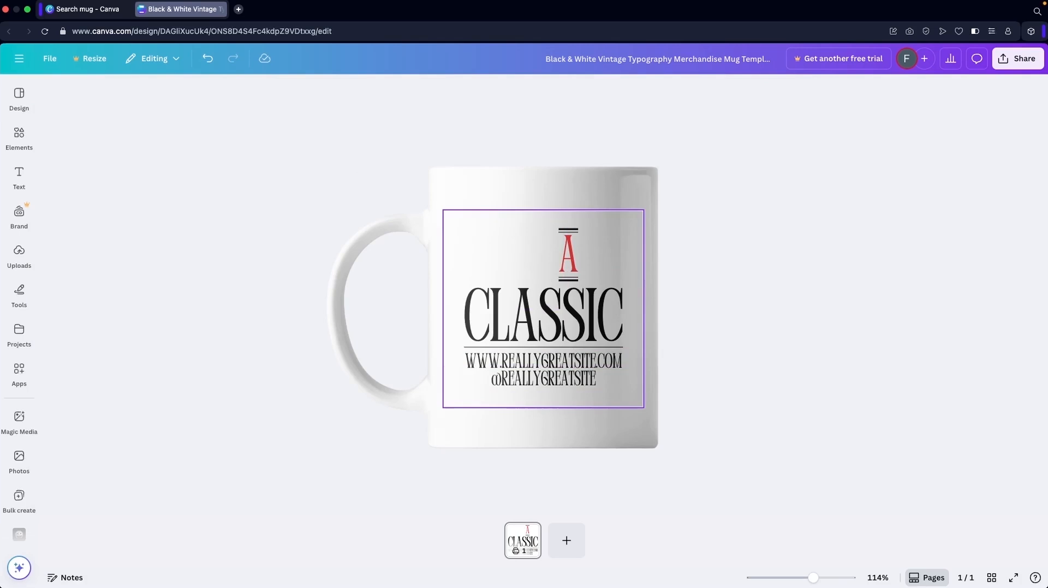
pyautogui.click(568, 248)
pyautogui.press('Delete')
pyautogui.click(552, 311)
pyautogui.press('Delete')
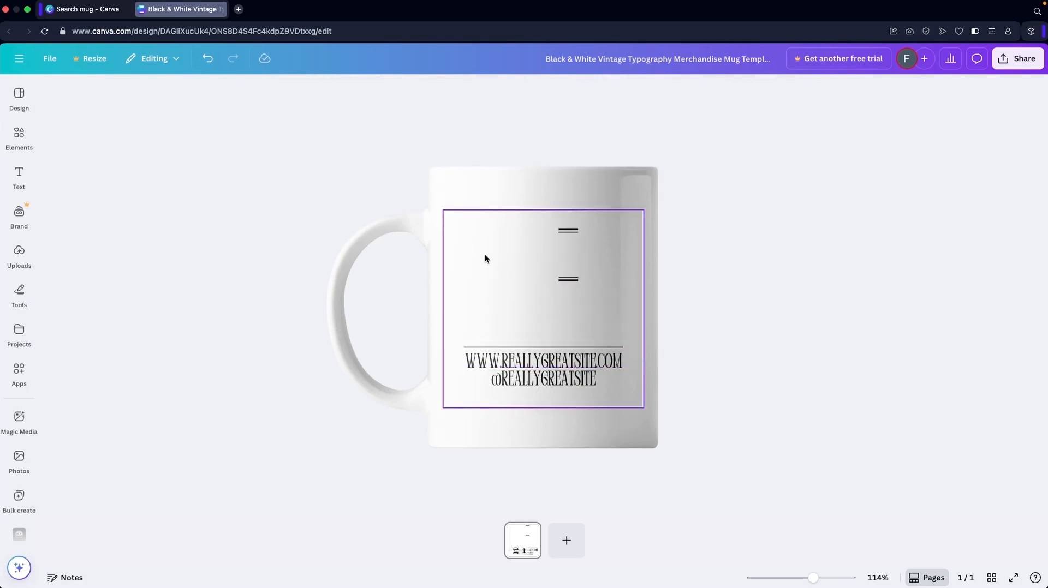
pyautogui.click(568, 278)
pyautogui.press('Delete')
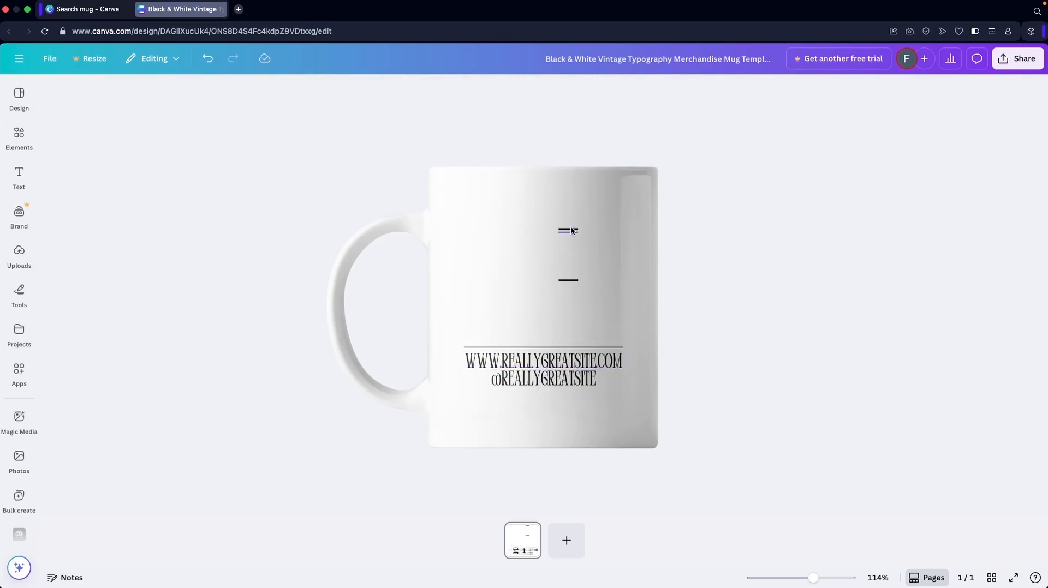
pyautogui.click(570, 230)
pyautogui.press('Delete')
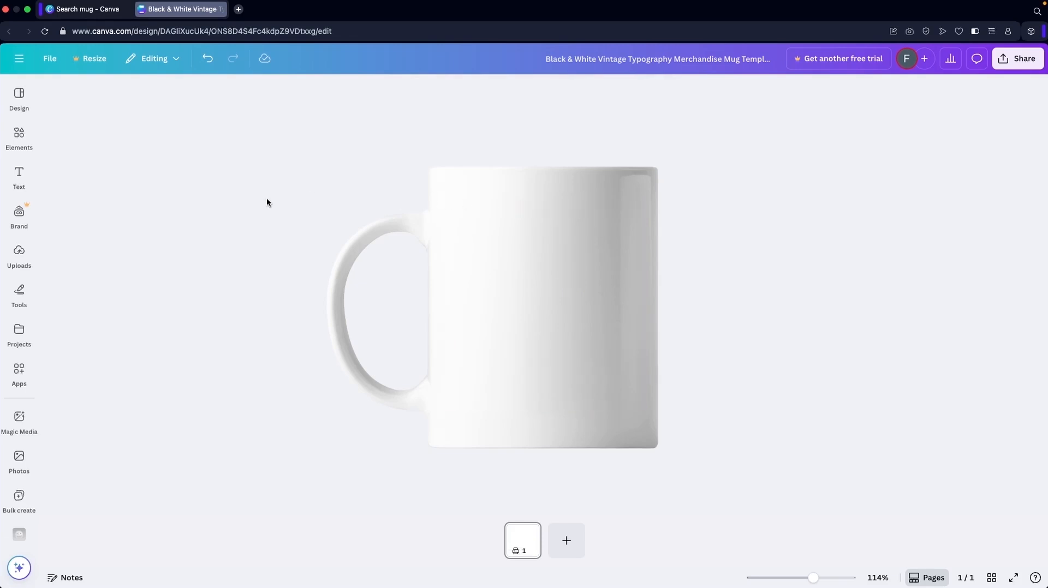
# Search the graphics elements for "duck", then refine the search to "cool duck".
pyautogui.click(19, 136)
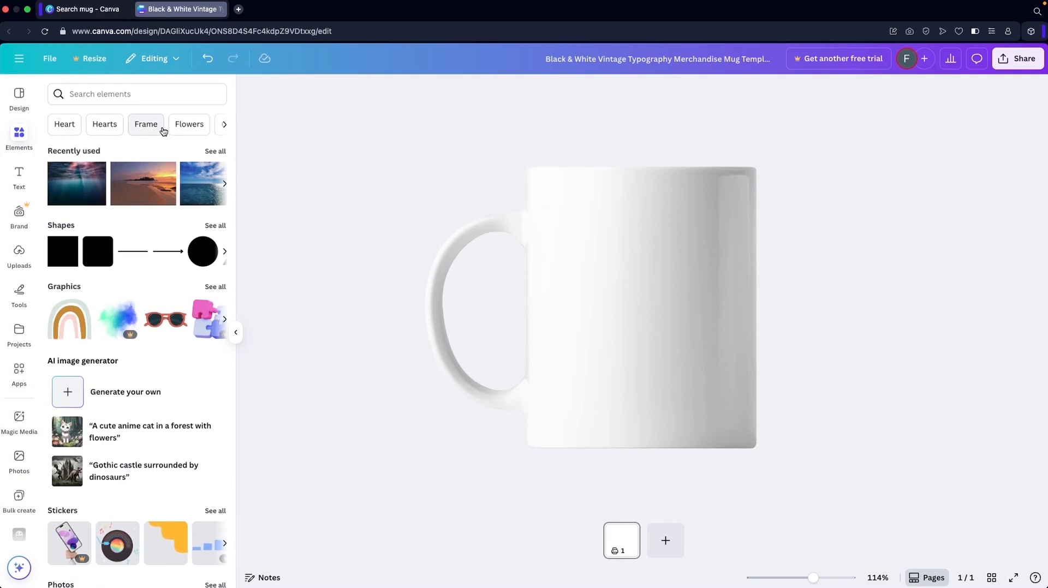
pyautogui.click(134, 93)
pyautogui.write('duck')
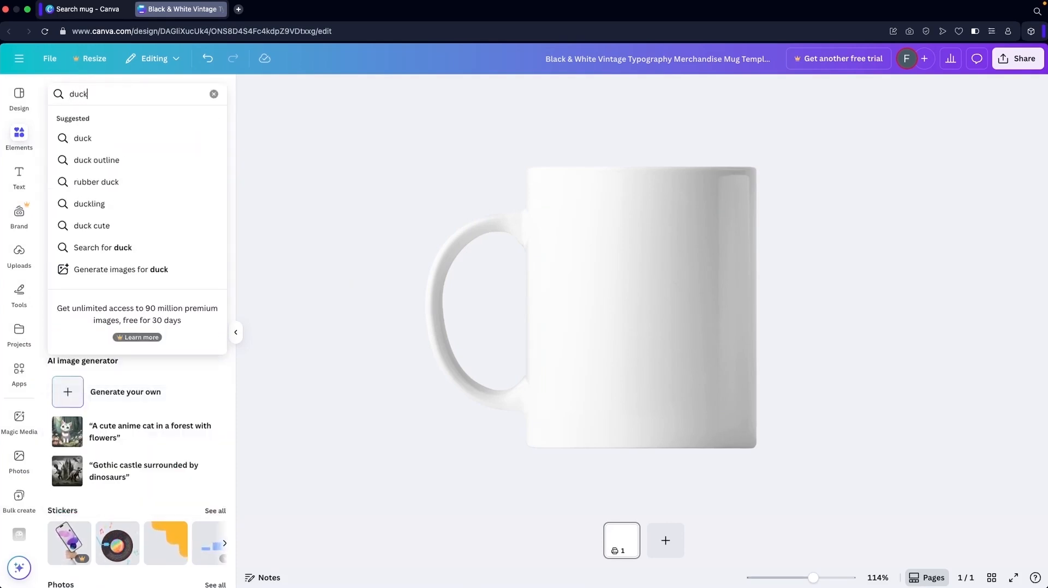
pyautogui.press('Return')
pyautogui.click(94, 122)
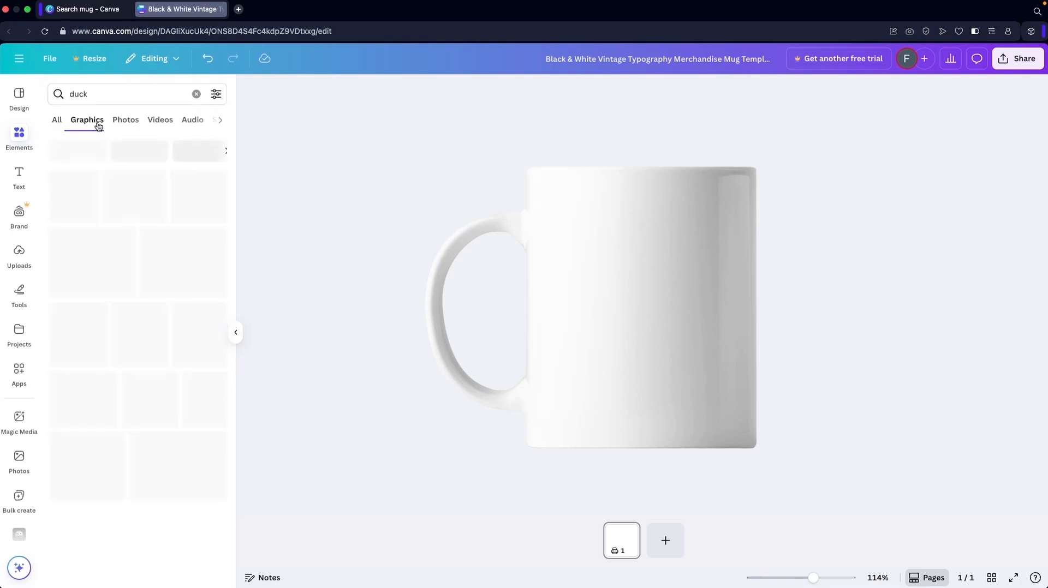
pyautogui.click(77, 93)
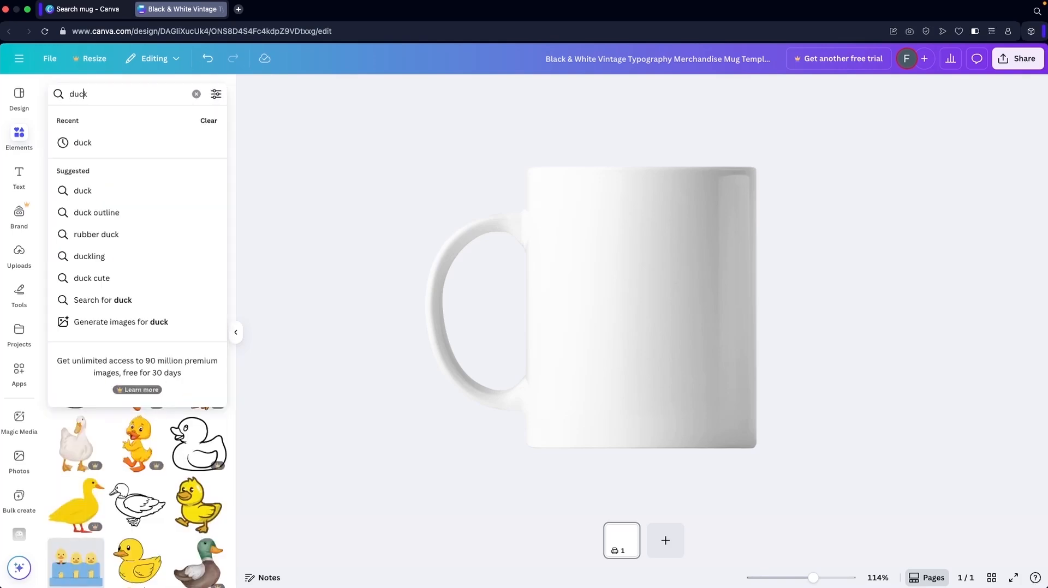
pyautogui.write('cool')
pyautogui.press('Return')
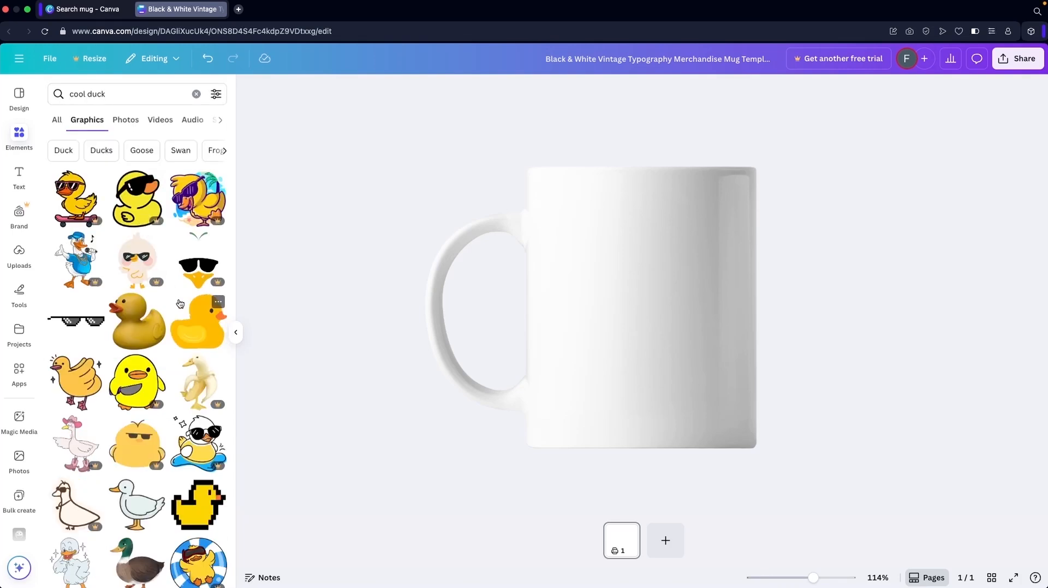
# Add the flat yellow rubber duck graphic and centre it in the upper part of the mug's print area.
pyautogui.click(224, 333)
pyautogui.moveTo(591, 240); pyautogui.dragTo(544, 218)
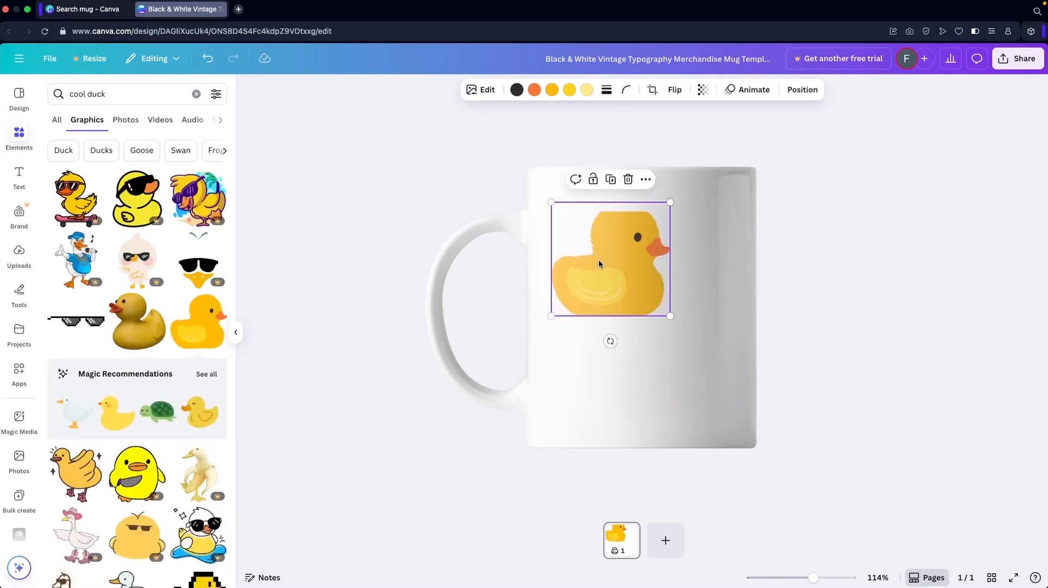
pyautogui.moveTo(599, 264); pyautogui.dragTo(626, 282)
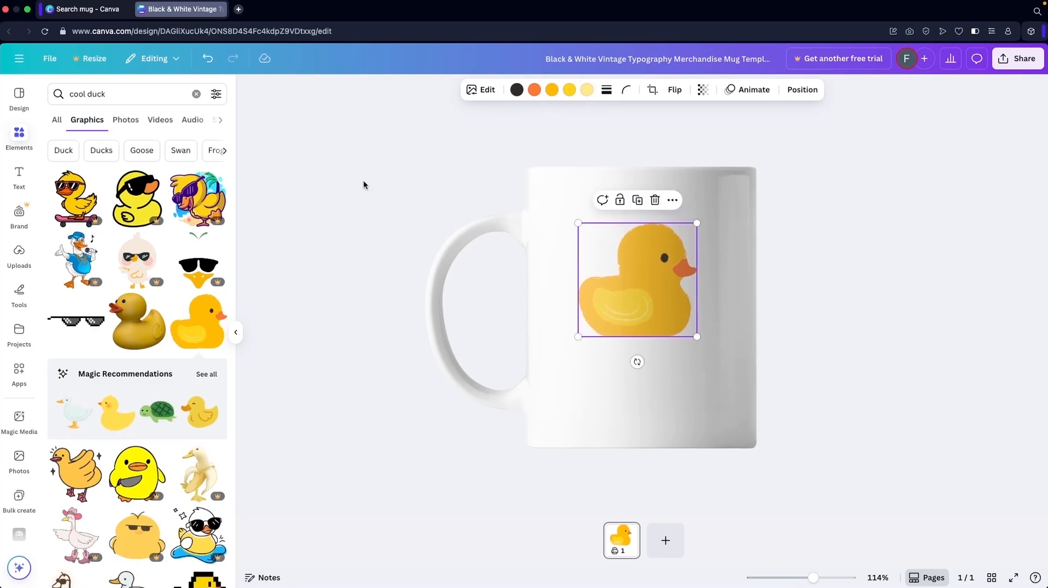
# Add the pixel sunglasses graphic and place it over the duck's eye.
pyautogui.click(68, 321)
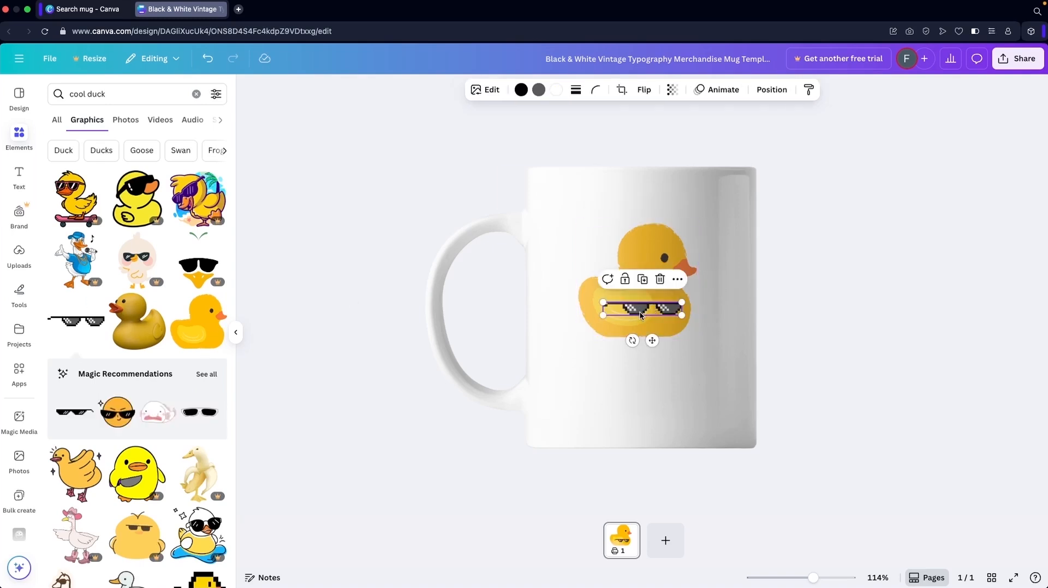
pyautogui.moveTo(641, 315); pyautogui.dragTo(668, 265)
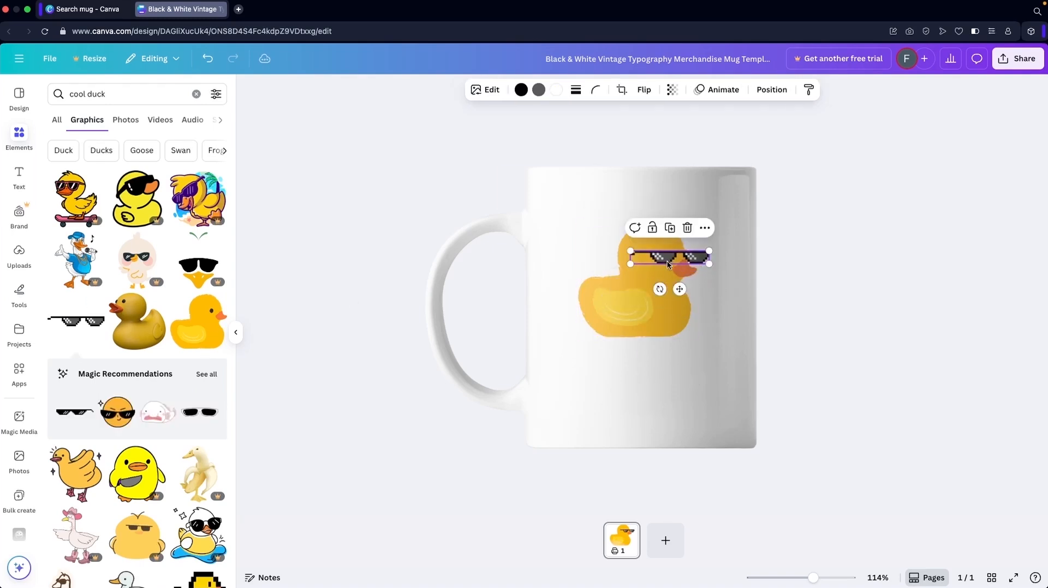
pyautogui.click(751, 393)
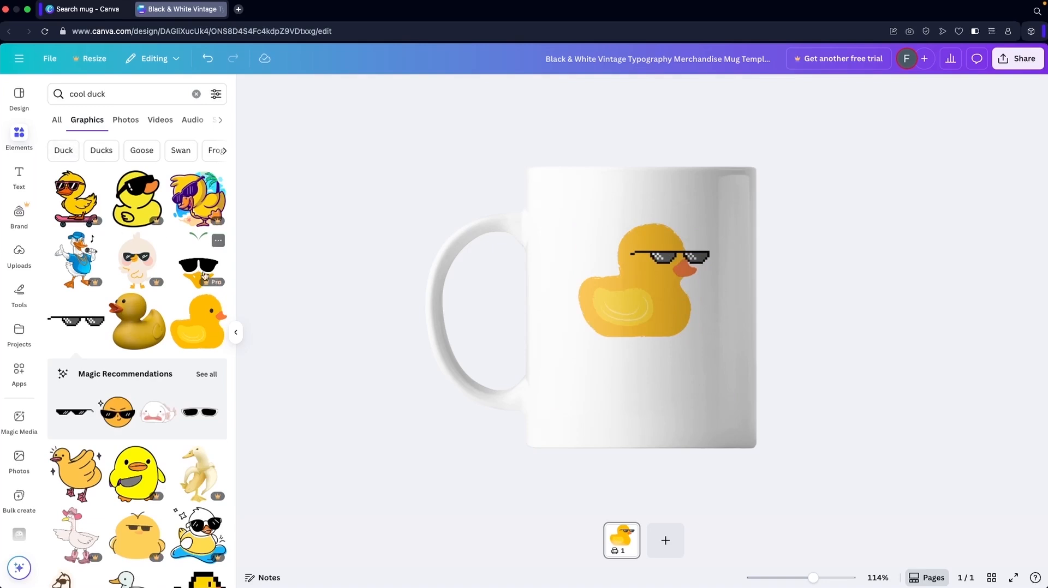
# Search the fonts for "playful" and add a text box in the Feel Free Playful font.
pyautogui.click(16, 179)
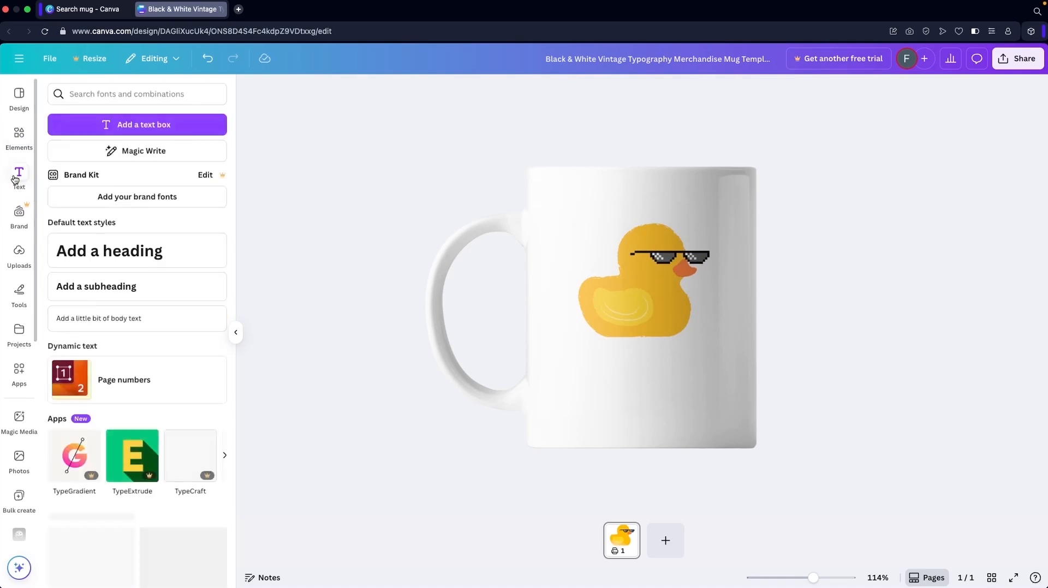
pyautogui.click(105, 94)
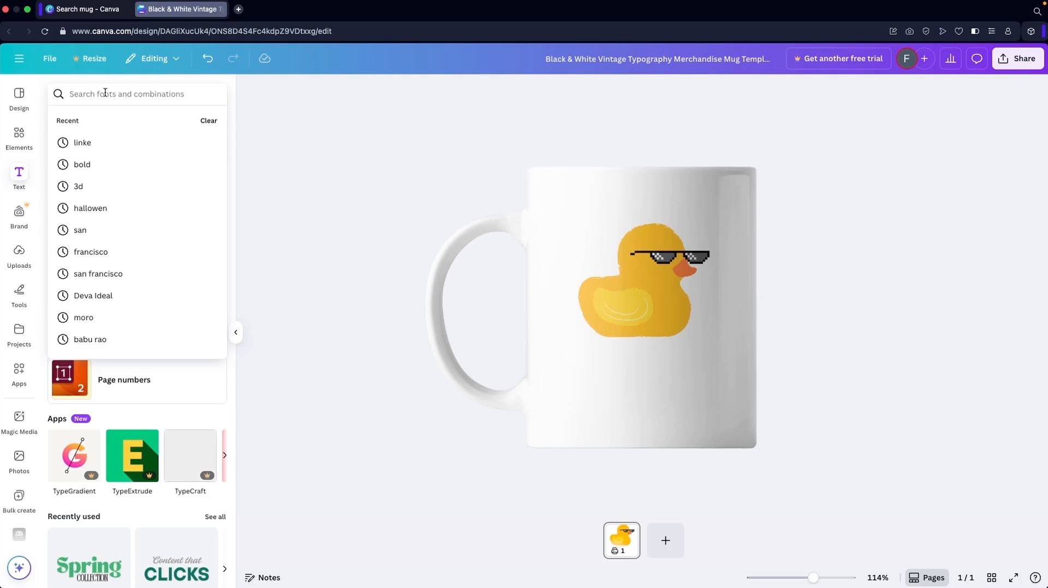
pyautogui.write('playful')
pyautogui.press('Return')
pyautogui.click(90, 175)
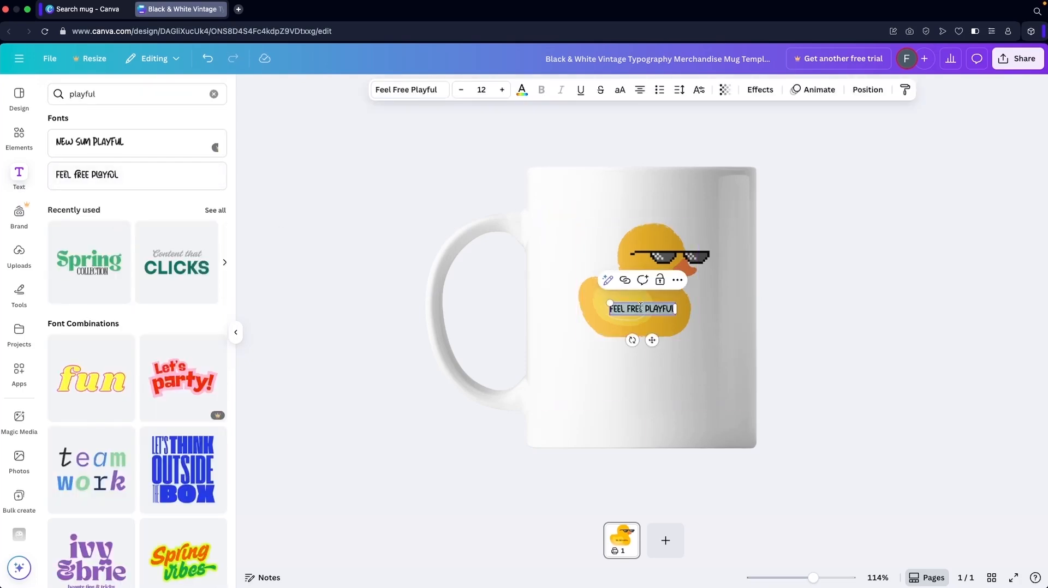
# Move the text box just below the duck and replace its text with "BE A COOL DUCK!".
pyautogui.click(625, 412)
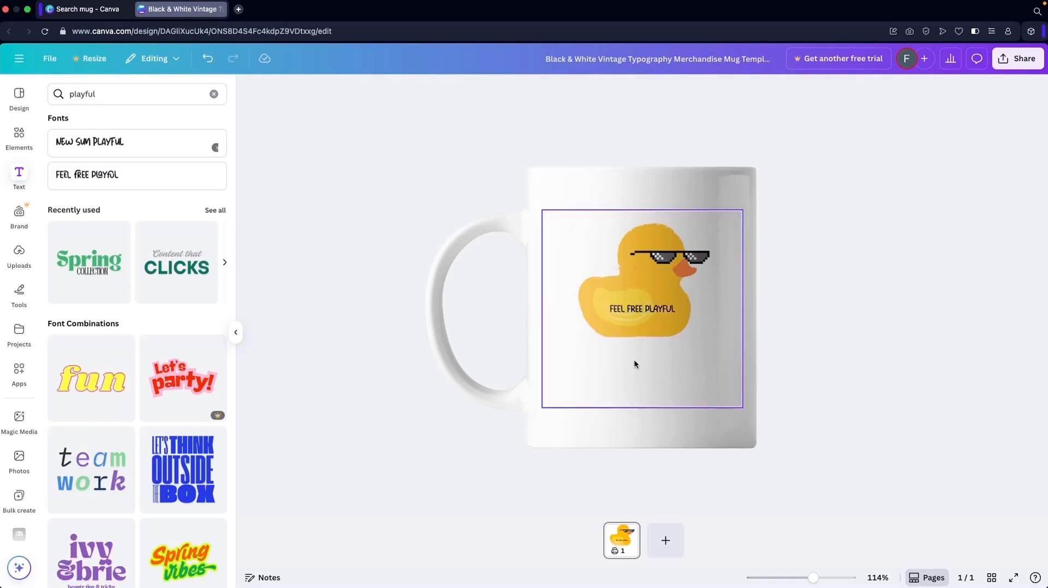
pyautogui.click(649, 312)
pyautogui.moveTo(649, 311); pyautogui.dragTo(648, 356)
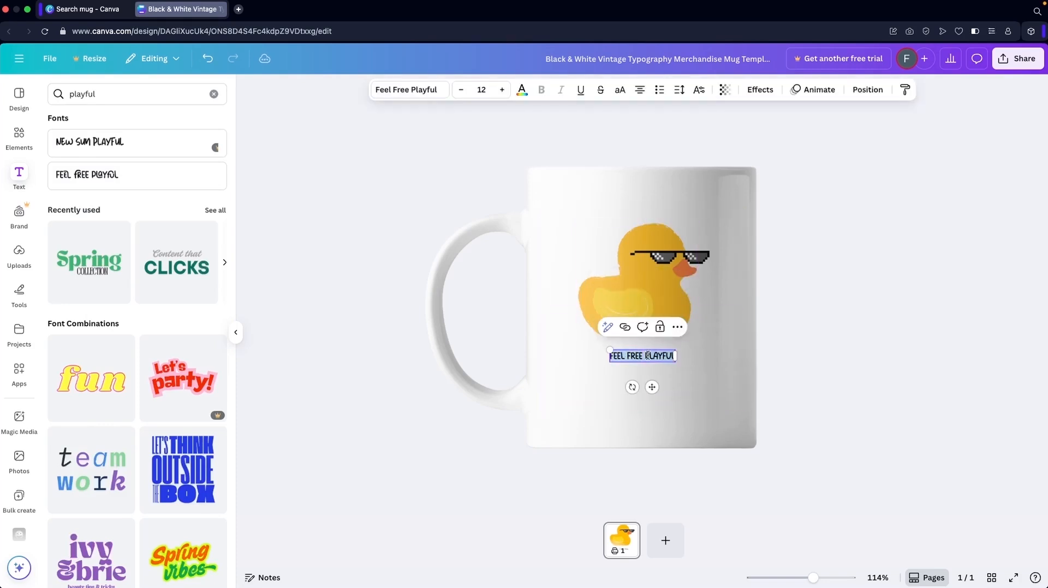
pyautogui.write('BE A COOL DUCK!')
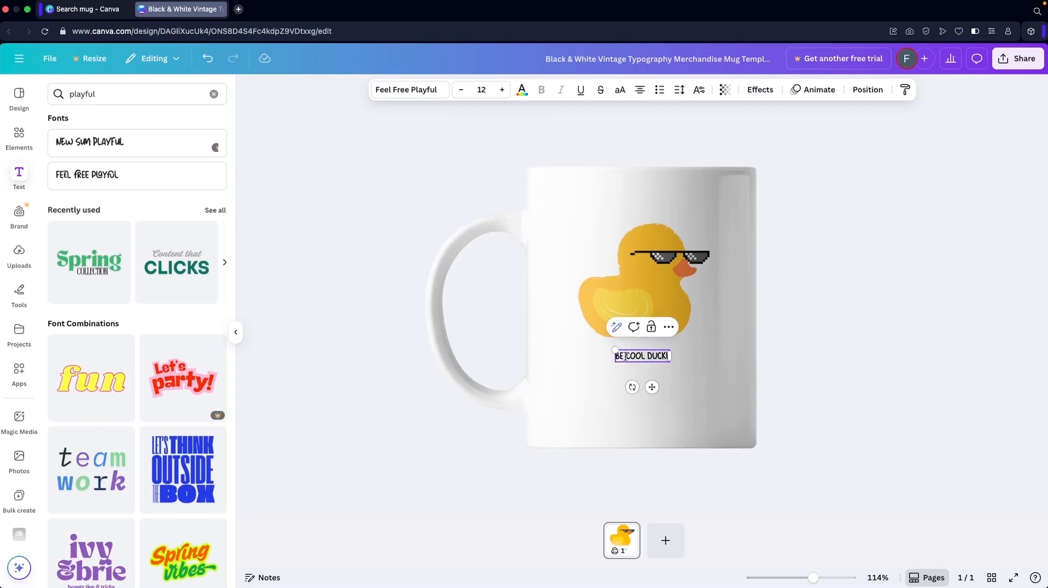
pyautogui.press('Escape')
# Enlarge the slogan to about size 25.4 and remove its exclamation mark so it reads "BE A COOL DUCK".
pyautogui.click(665, 362)
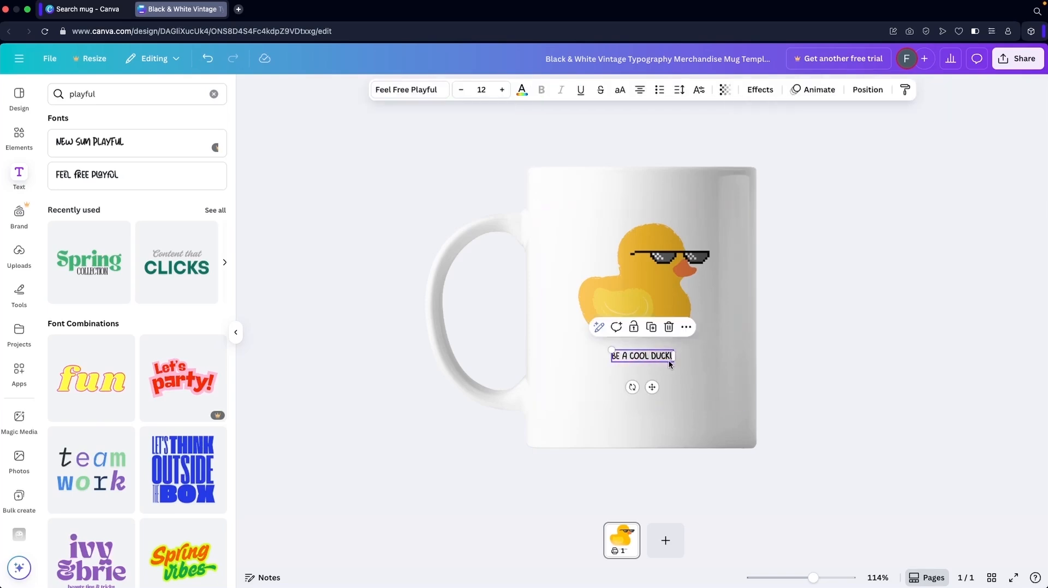
pyautogui.moveTo(612, 350)
pyautogui.mouseDown()
pyautogui.moveTo(541, 309)
pyautogui.moveTo(619, 355)
pyautogui.mouseUp()
pyautogui.doubleClick(684, 358)
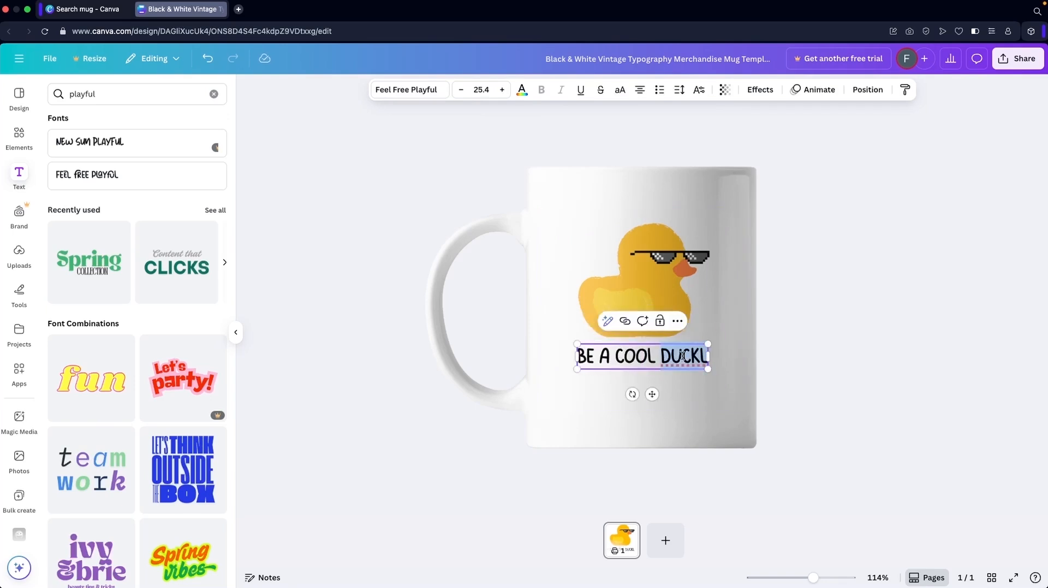
pyautogui.click(704, 357)
pyautogui.press('BackSpace')
pyautogui.click(392, 179)
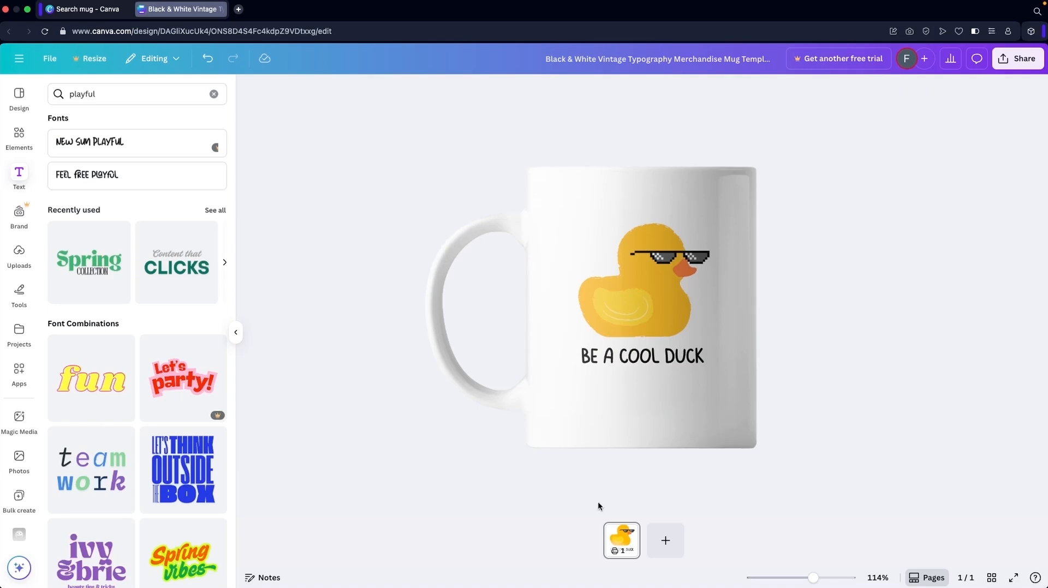
# Add a second blank mug page and search the graphics for "quotes".
pyautogui.click(668, 553)
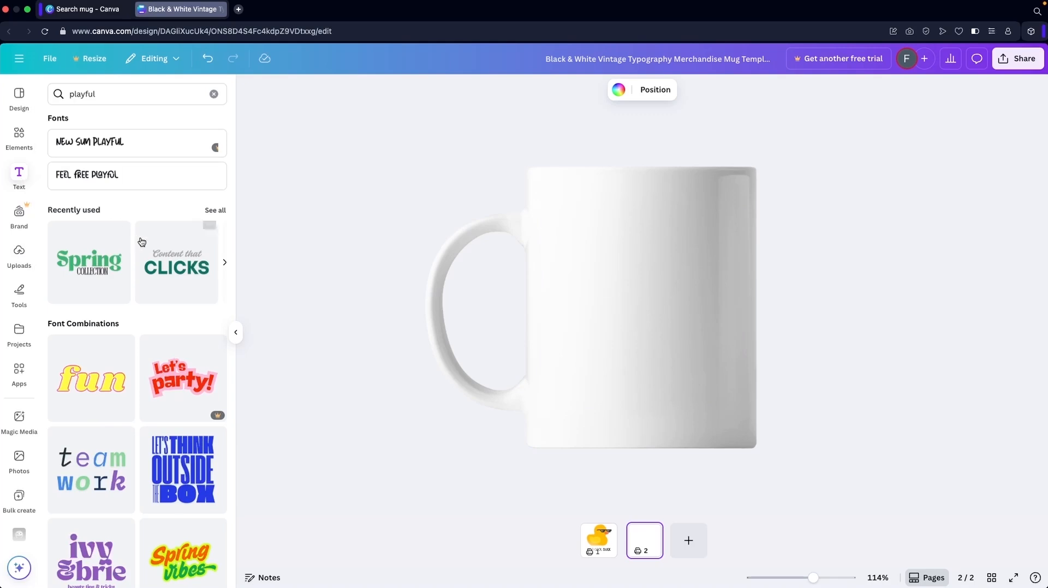
pyautogui.click(24, 140)
pyautogui.click(127, 92)
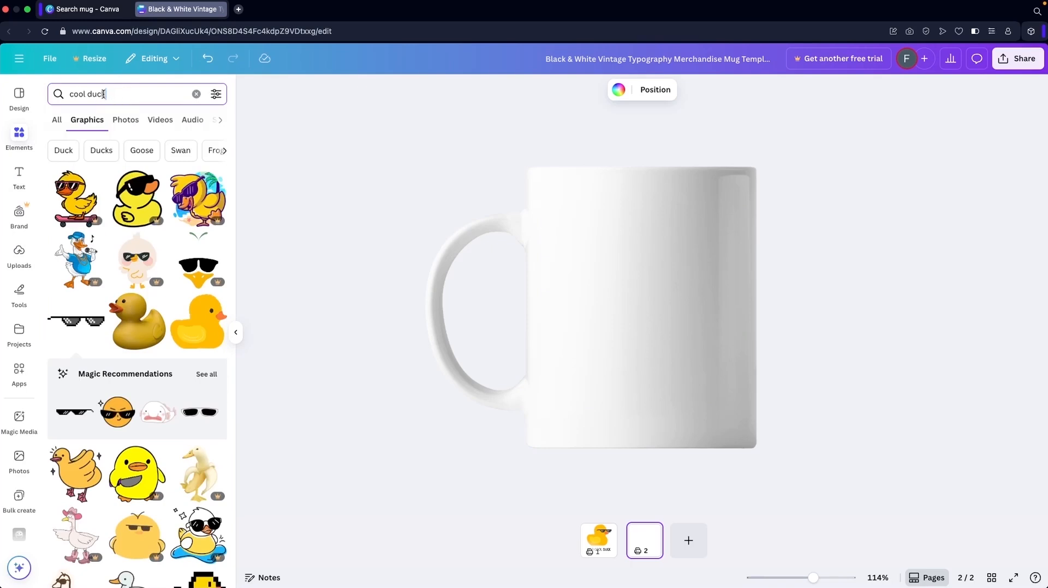
pyautogui.press('BackSpace')
pyautogui.press('BackSpace')
pyautogui.press('BackSpace')
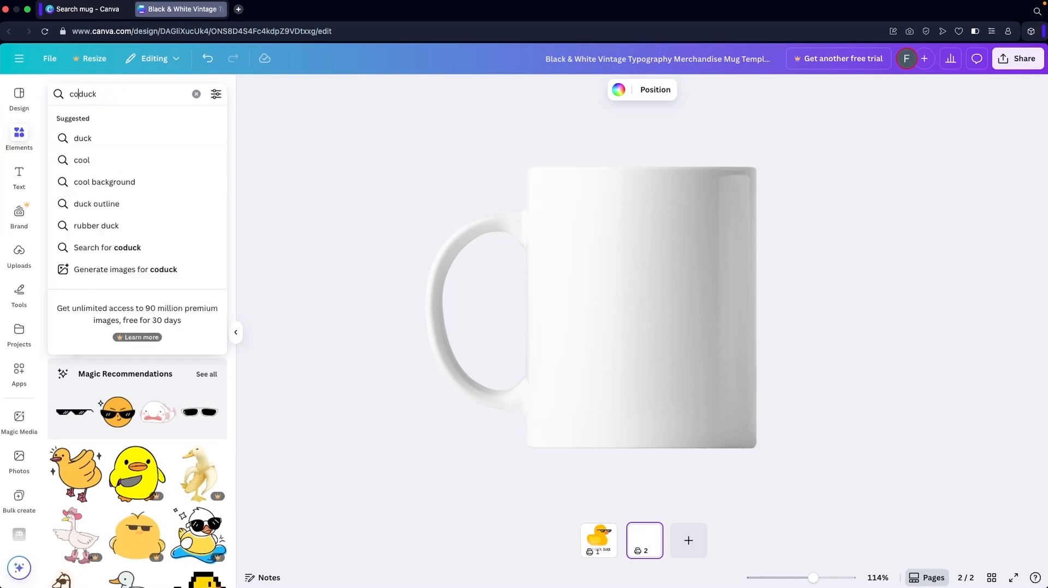
pyautogui.press('super+a')
pyautogui.write('quotes')
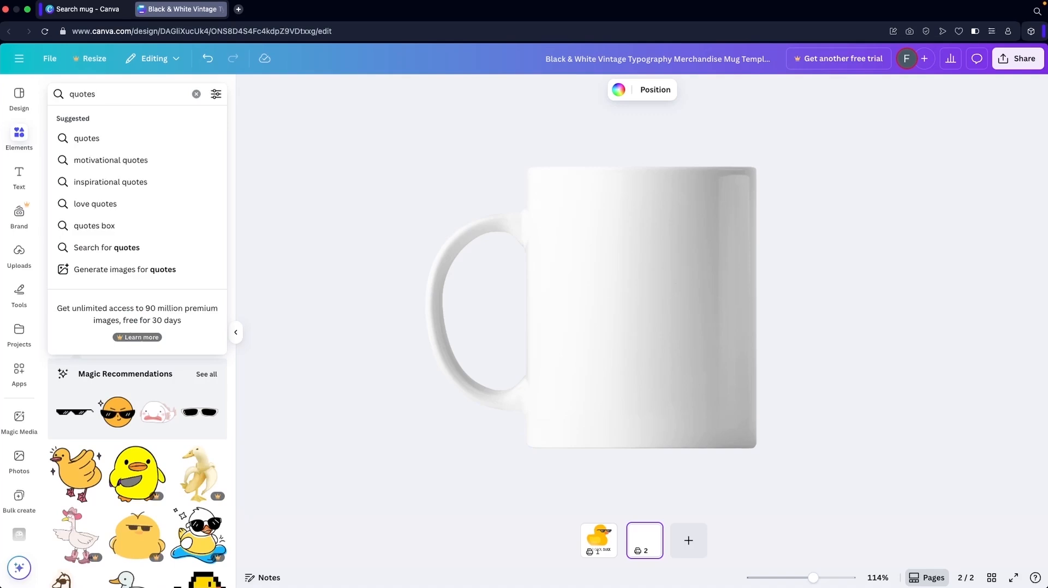
pyautogui.press('Return')
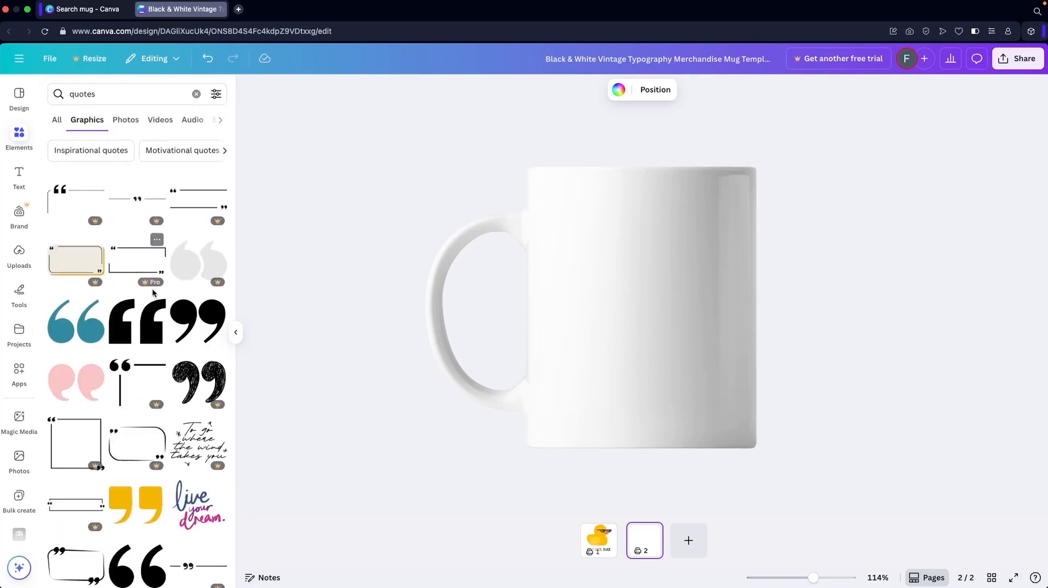
# Add the yellow "life is good" lettering graphic, enlarge it and centre it horizontally just below the middle of the mug.
pyautogui.scroll(-10, 109, 230)
pyautogui.scroll(-7, 120, 273)
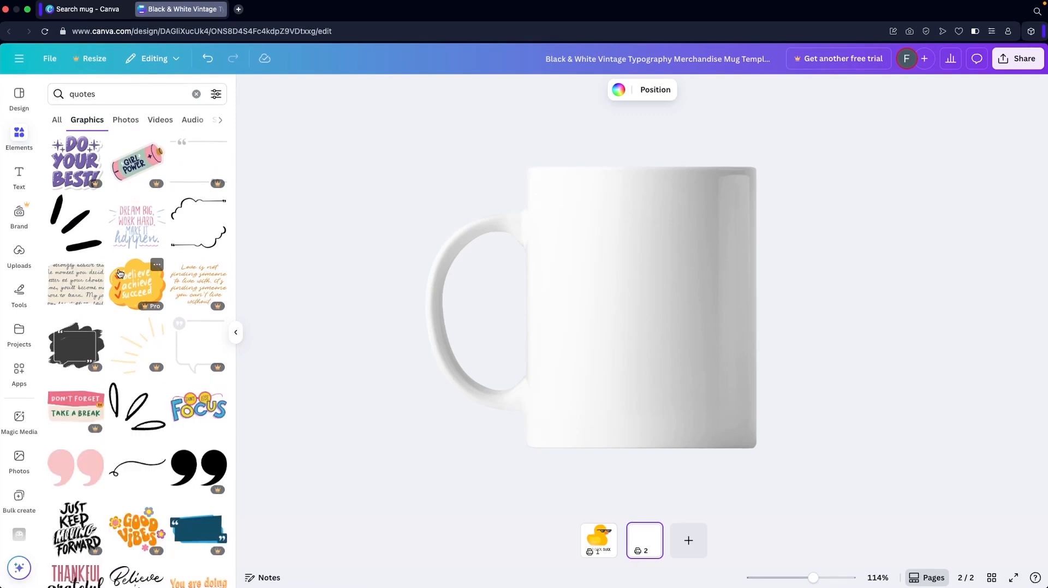
pyautogui.scroll(-10, 125, 283)
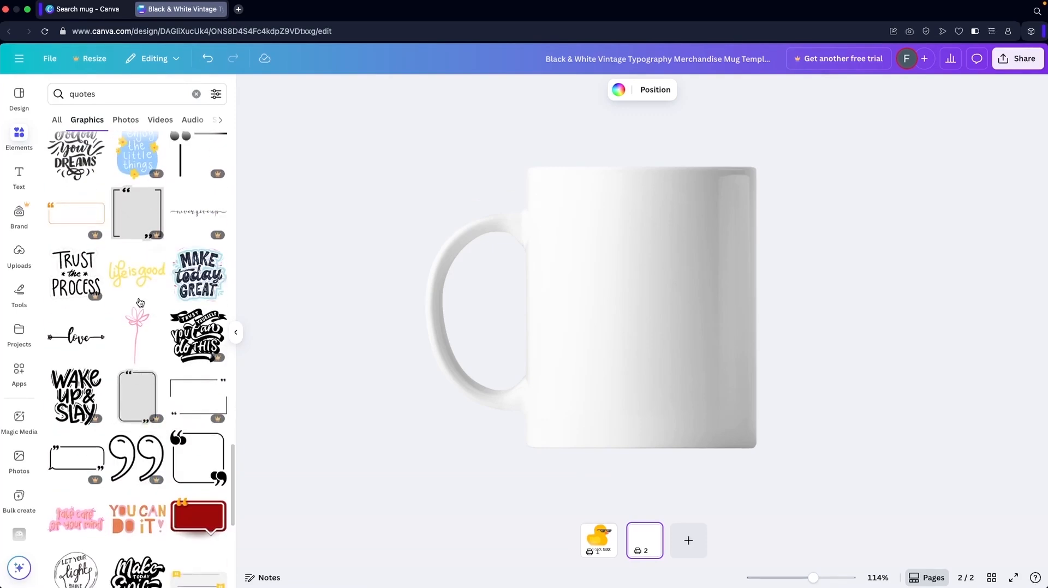
pyautogui.click(139, 275)
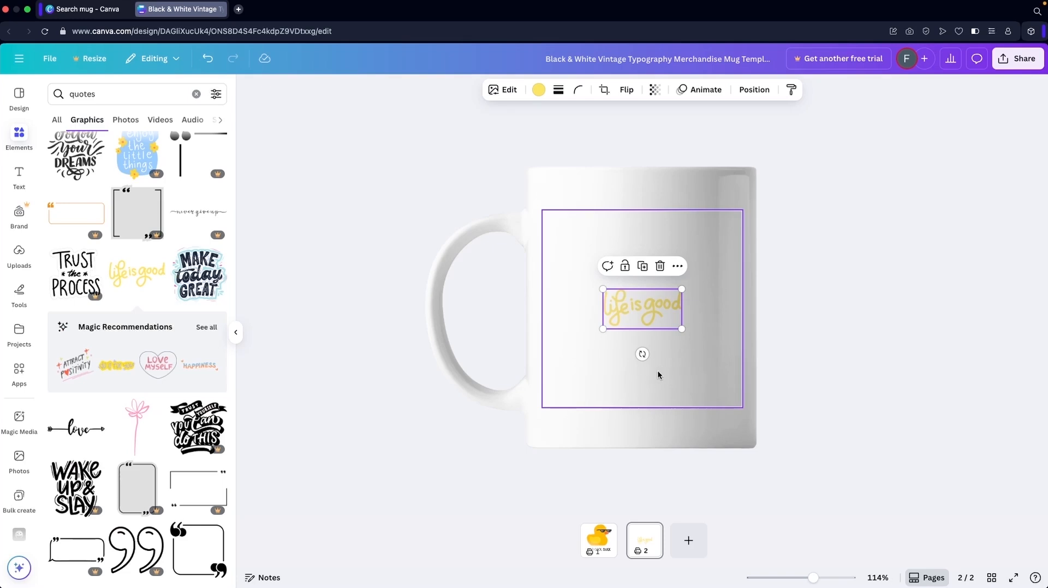
pyautogui.moveTo(682, 329); pyautogui.dragTo(721, 349)
pyautogui.moveTo(663, 318); pyautogui.dragTo(643, 336)
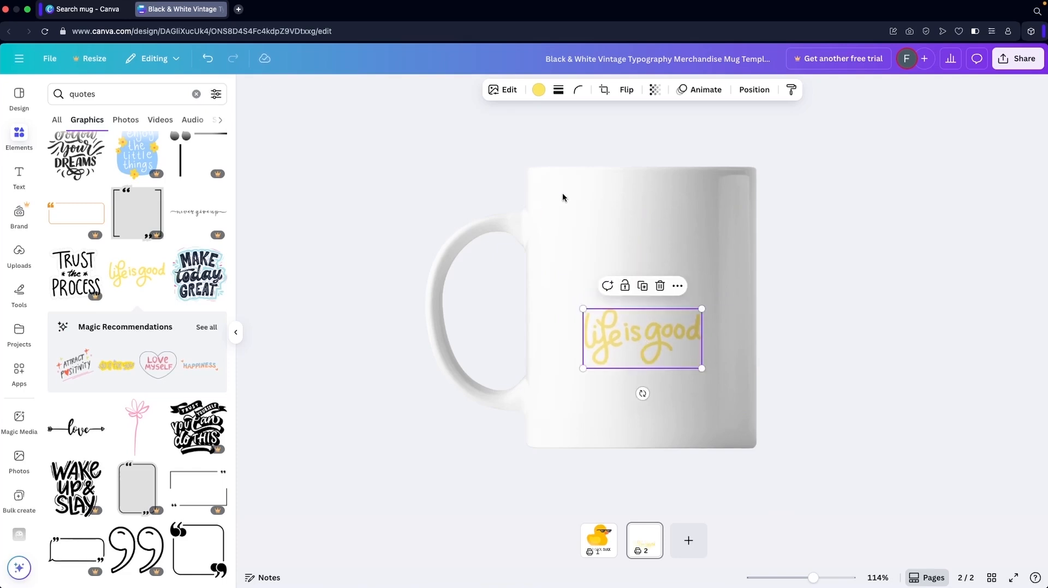
# Try orange and amber on the "life is good" lettering, and settle on black (#000000).
pyautogui.click(538, 90)
pyautogui.click(214, 173)
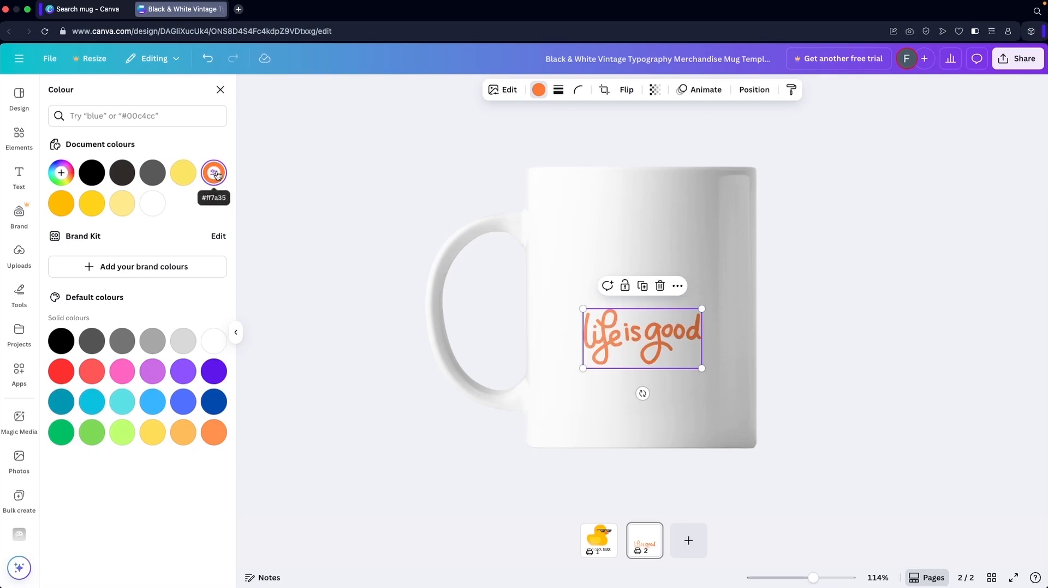
pyautogui.click(61, 203)
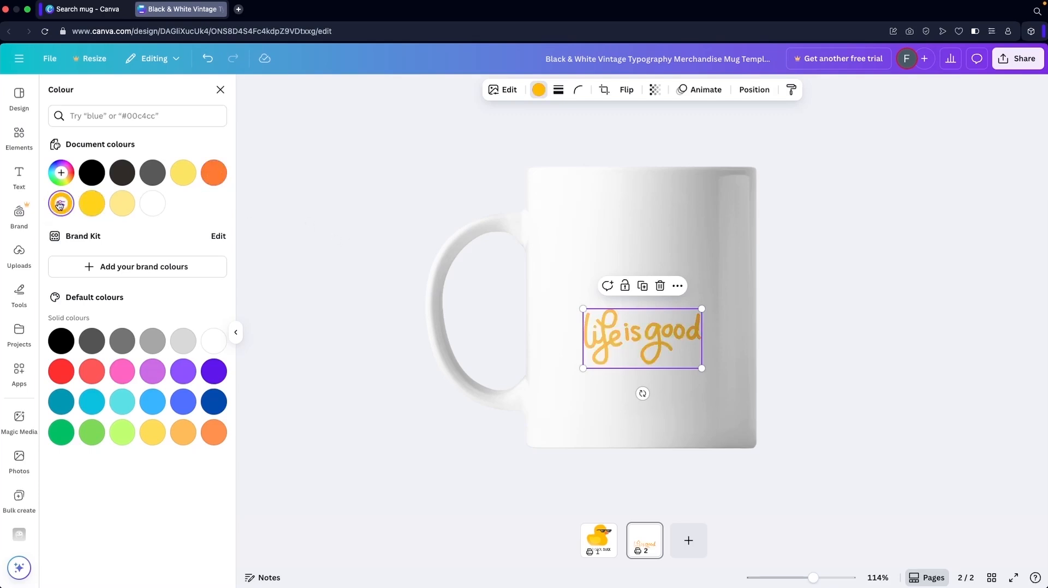
pyautogui.click(98, 174)
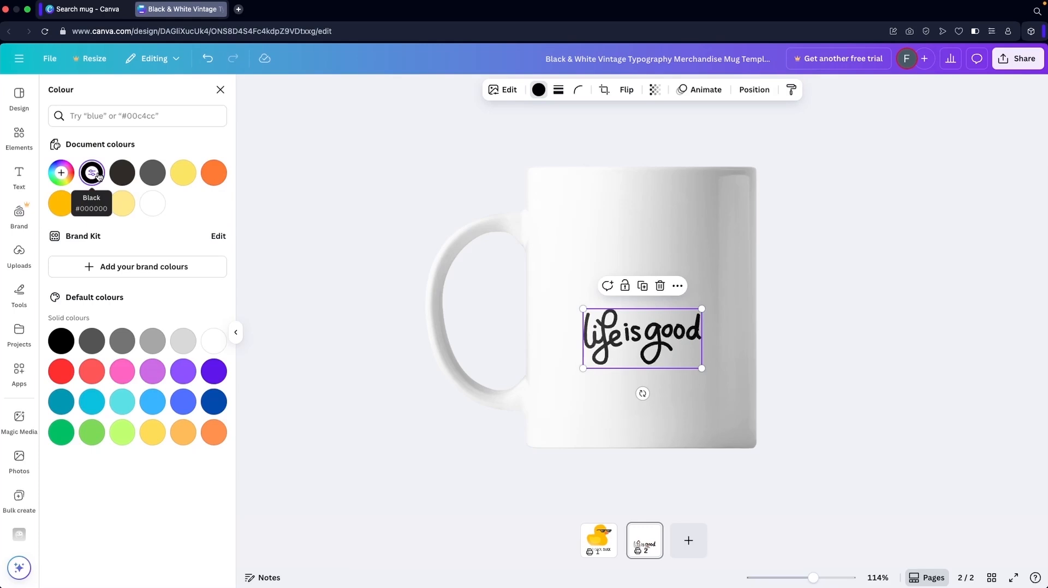
pyautogui.click(337, 221)
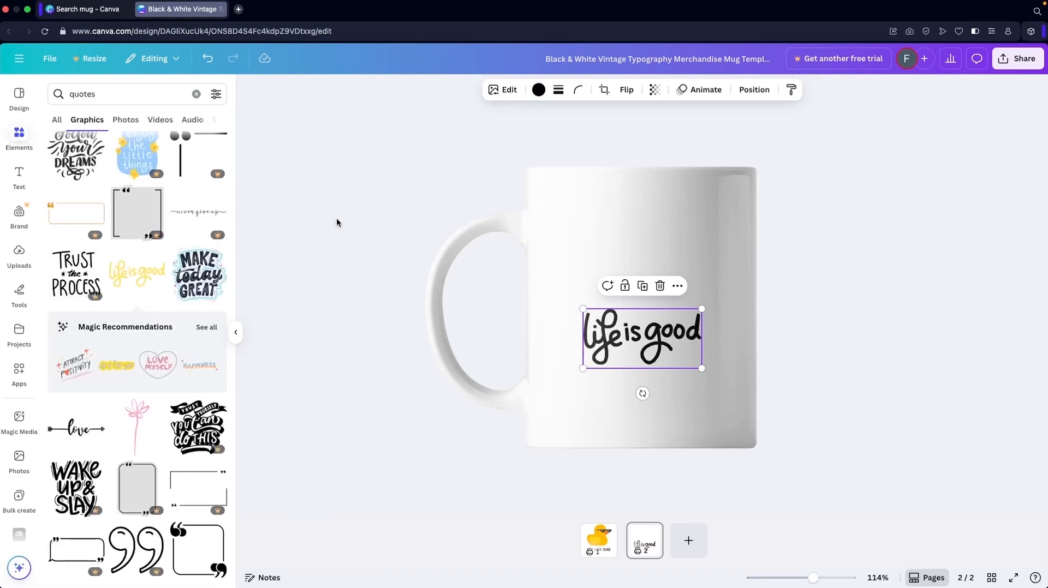
# Search the graphics for "happy duck", add the smiling yellow duck and fit it above the lettering.
pyautogui.click(102, 95)
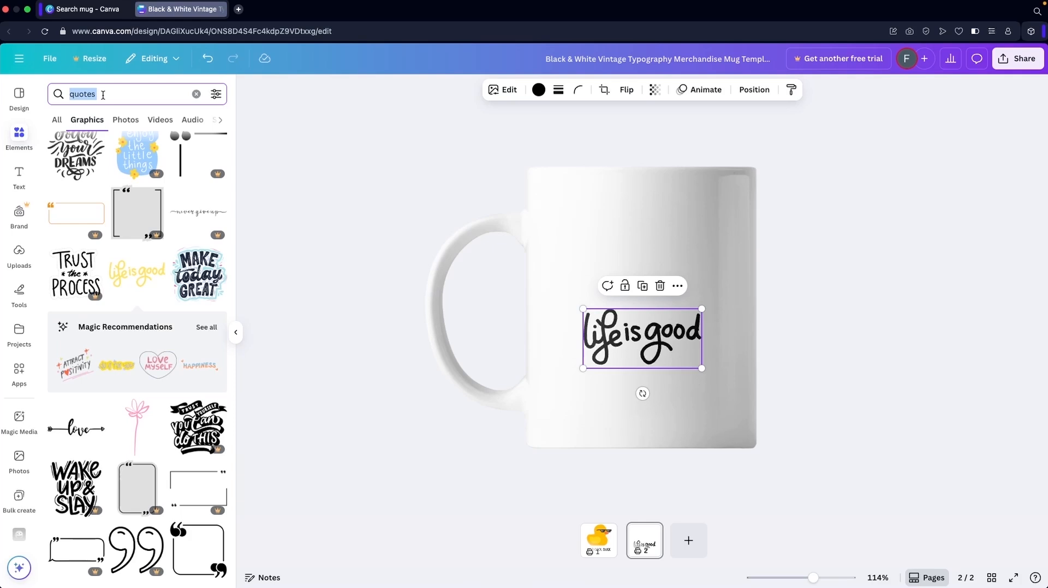
pyautogui.write('happy')
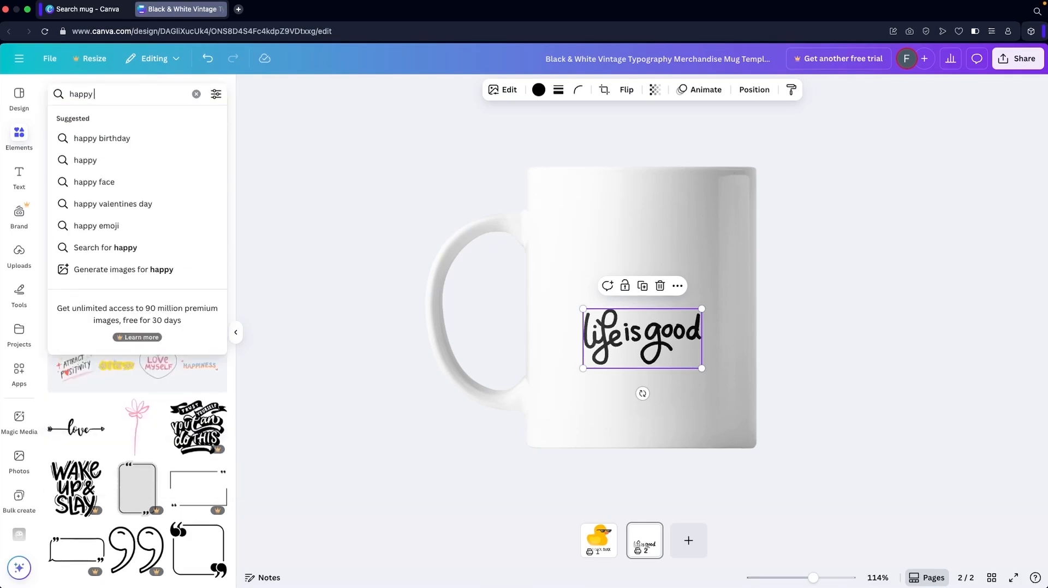
pyautogui.write(' duck')
pyautogui.press('Return')
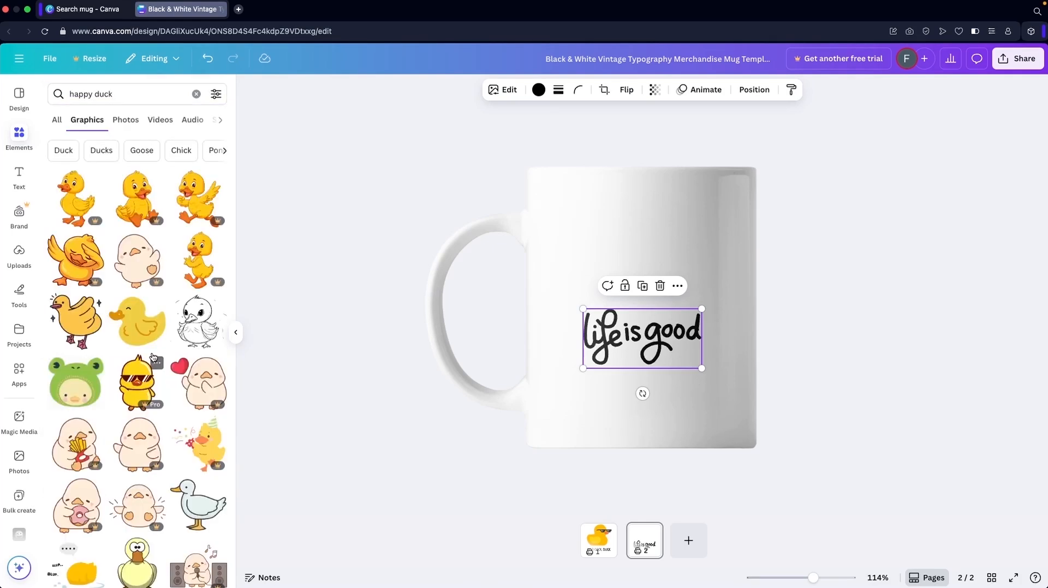
pyautogui.click(137, 316)
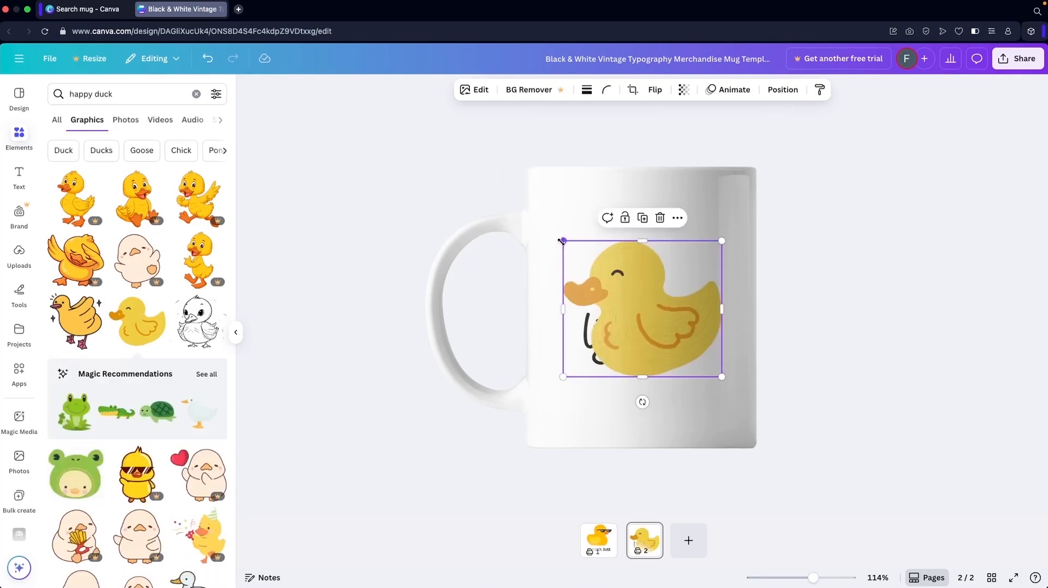
pyautogui.moveTo(562, 241); pyautogui.dragTo(631, 297)
pyautogui.moveTo(687, 332); pyautogui.dragTo(647, 258)
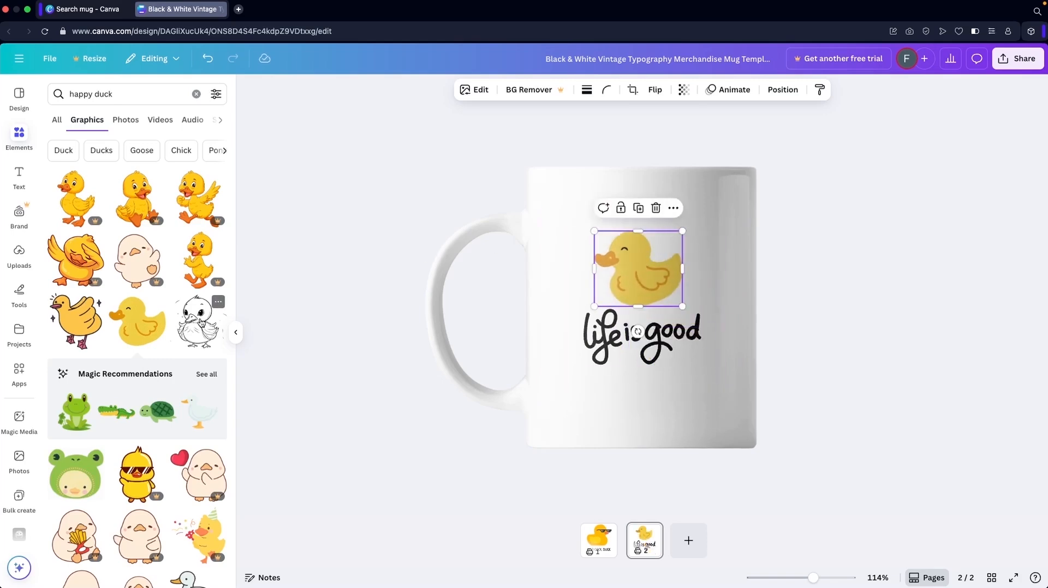
# Change the graphics search to "happy puppy".
pyautogui.scroll(-6, 109, 240)
pyautogui.click(131, 94)
pyautogui.press('BackSpace')
pyautogui.press('BackSpace')
pyautogui.press('BackSpace')
pyautogui.press('BackSpace')
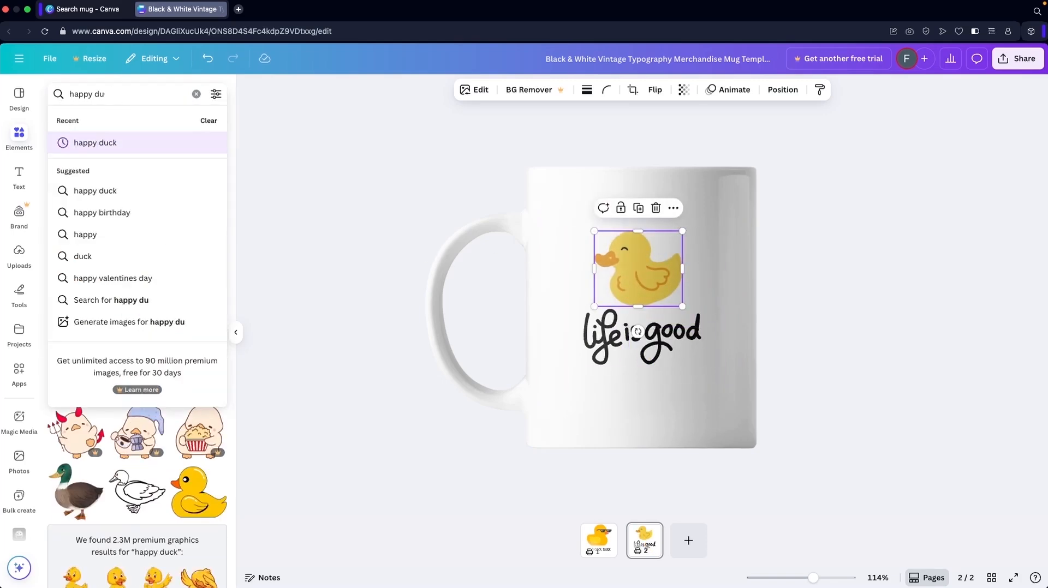
pyautogui.write('puppy')
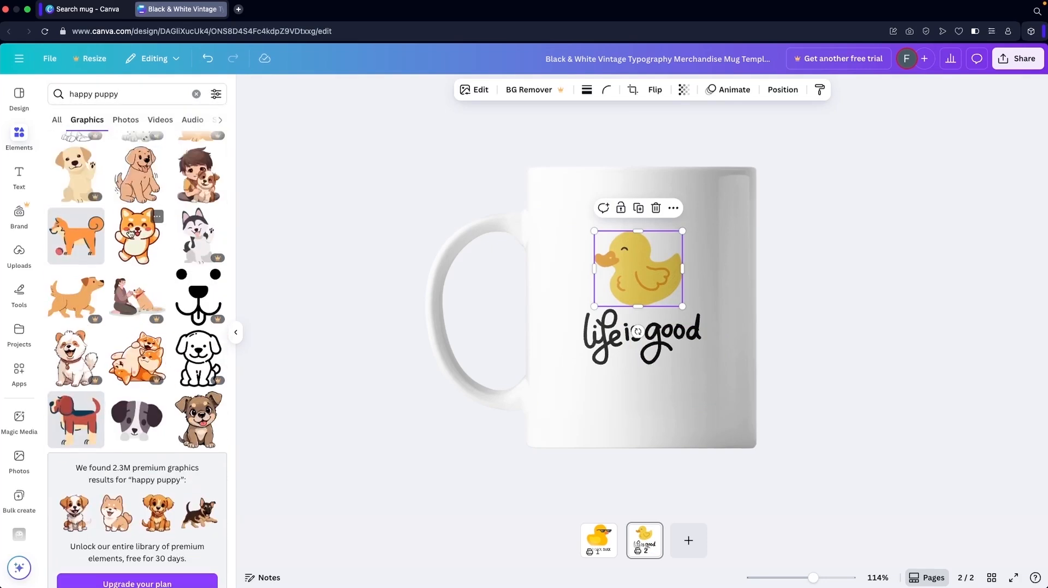
# Add the smiling orange-and-white puppy with raised paws and delete the yellow duck from the second page.
pyautogui.click(130, 233)
pyautogui.moveTo(660, 274); pyautogui.dragTo(635, 236)
pyautogui.click(634, 255)
pyautogui.press('Delete')
pyautogui.click(642, 347)
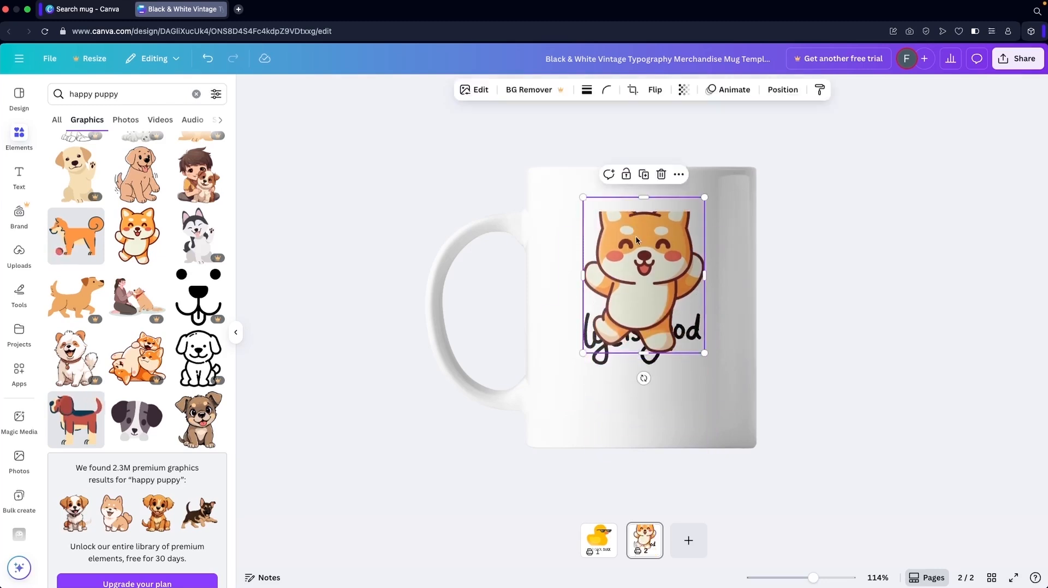
# Shrink the puppy graphic and place it directly above the "life is good" lettering.
pyautogui.moveTo(583, 197); pyautogui.dragTo(616, 239)
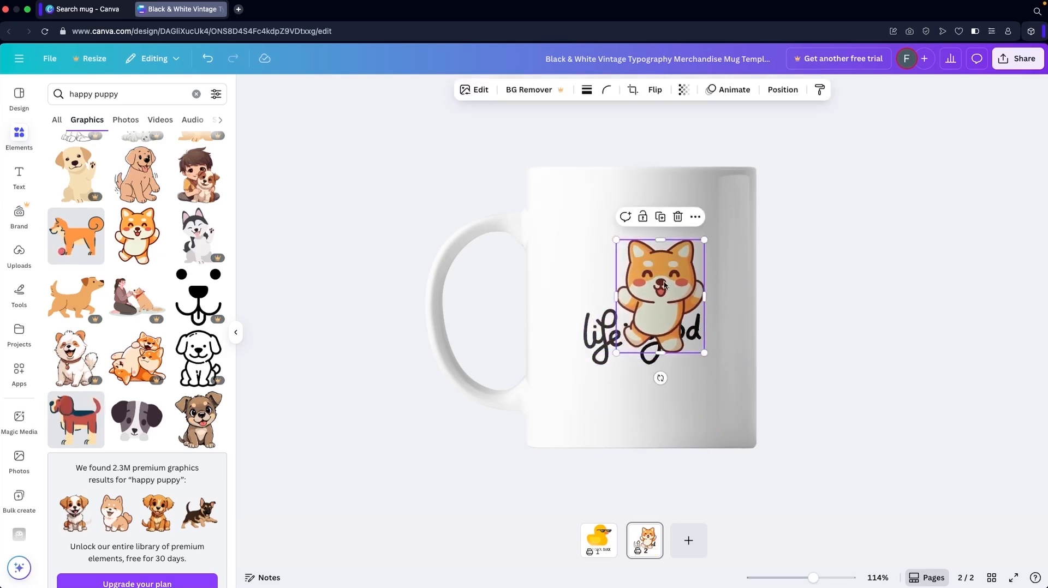
pyautogui.moveTo(664, 284); pyautogui.dragTo(645, 250)
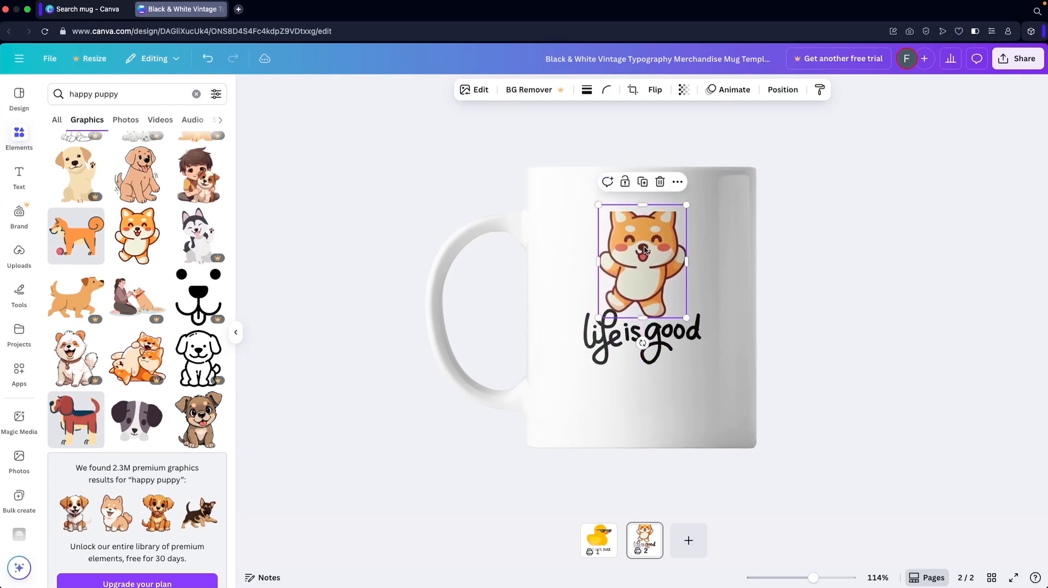
pyautogui.moveTo(601, 212); pyautogui.dragTo(631, 237)
pyautogui.click(633, 393)
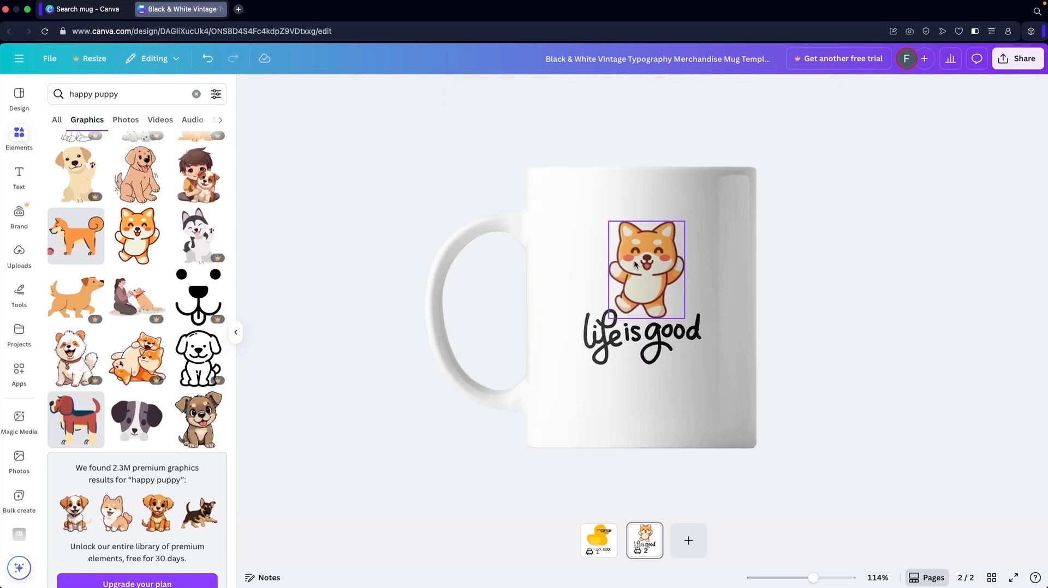
# Move the puppy and the lettering together slightly down to centre them vertically in the print area.
pyautogui.click(634, 259)
pyautogui.keyDown('shift'); pyautogui.click(628, 328); pyautogui.keyUp('shift')
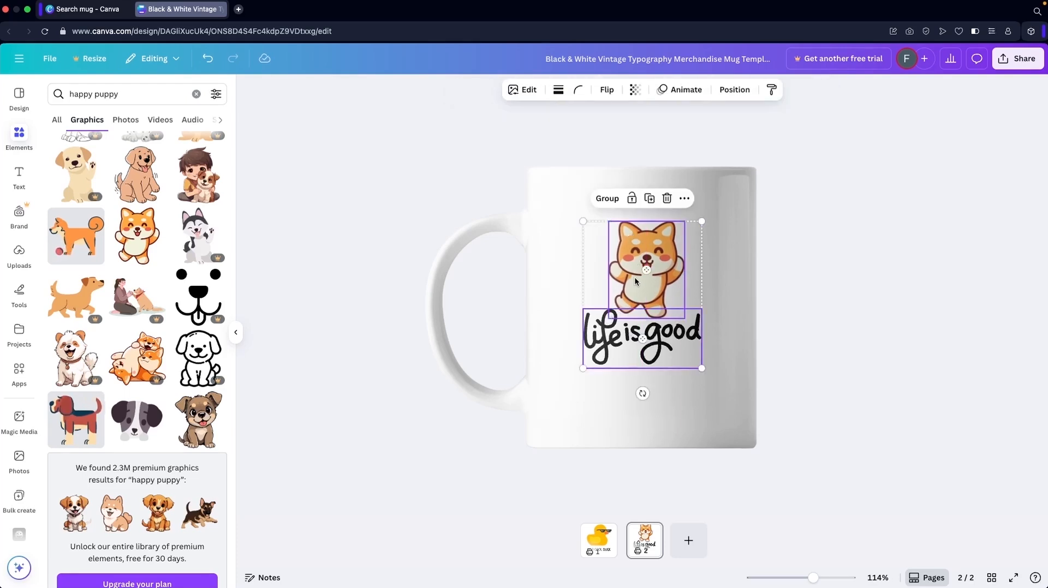
pyautogui.moveTo(634, 276); pyautogui.dragTo(634, 290)
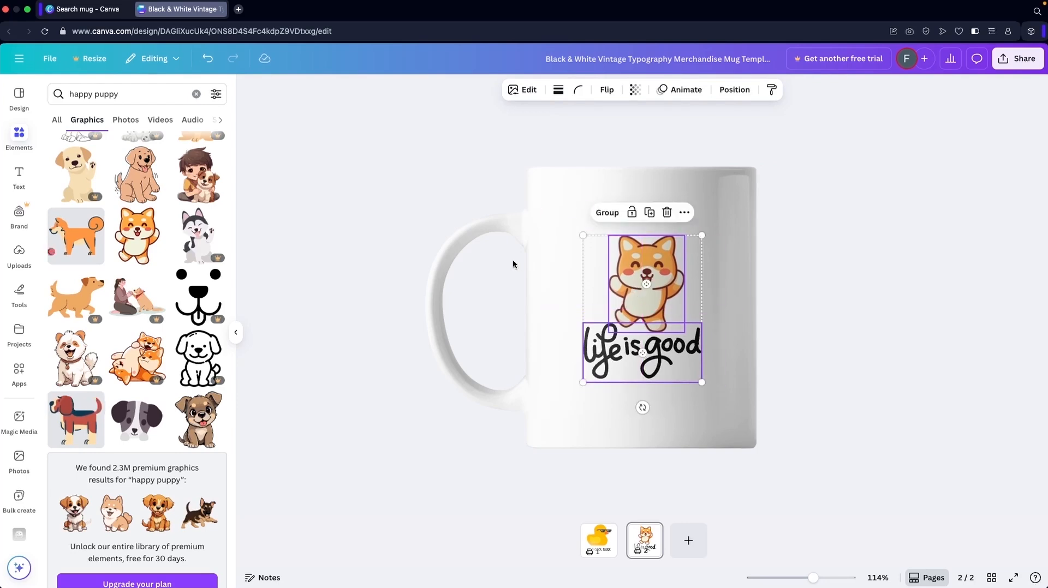
pyautogui.click(522, 225)
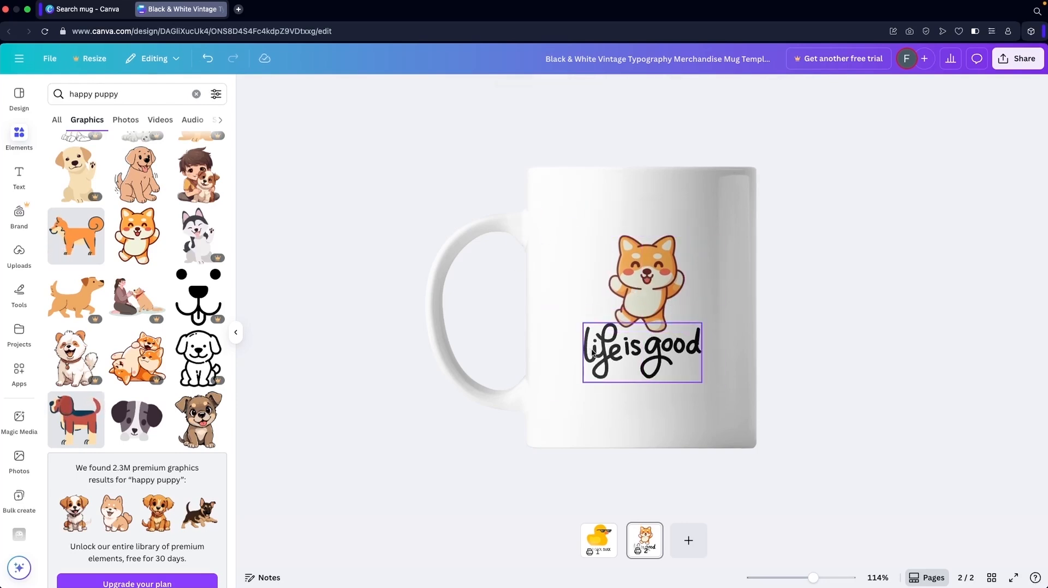
# On the first page, move the duck, sunglasses and slogan together slightly down to centre them in the print area.
pyautogui.click(600, 543)
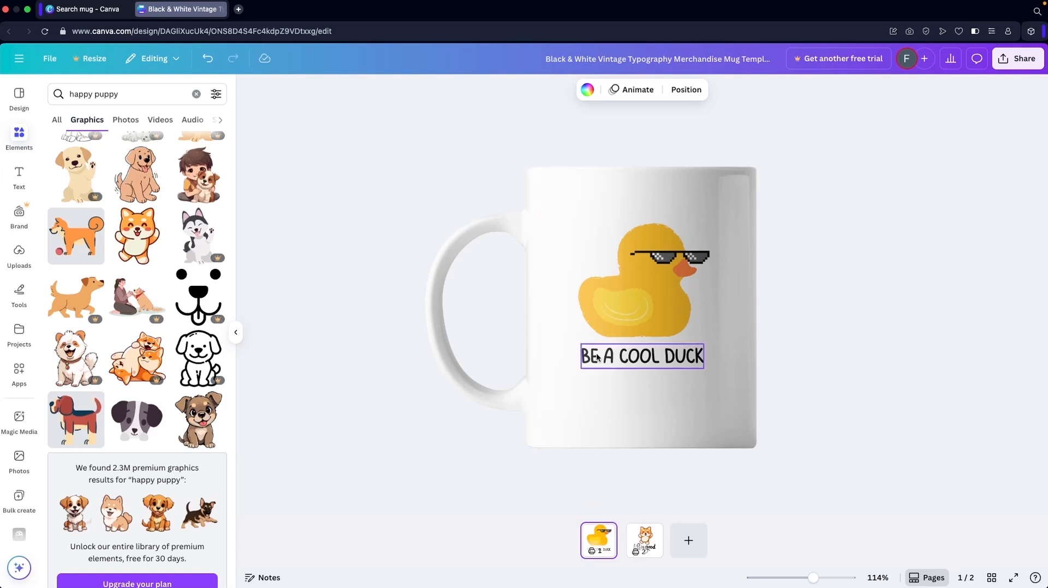
pyautogui.click(624, 314)
pyautogui.keyDown('shift'); pyautogui.click(633, 354); pyautogui.keyUp('shift')
pyautogui.keyDown('shift'); pyautogui.click(672, 258); pyautogui.keyUp('shift')
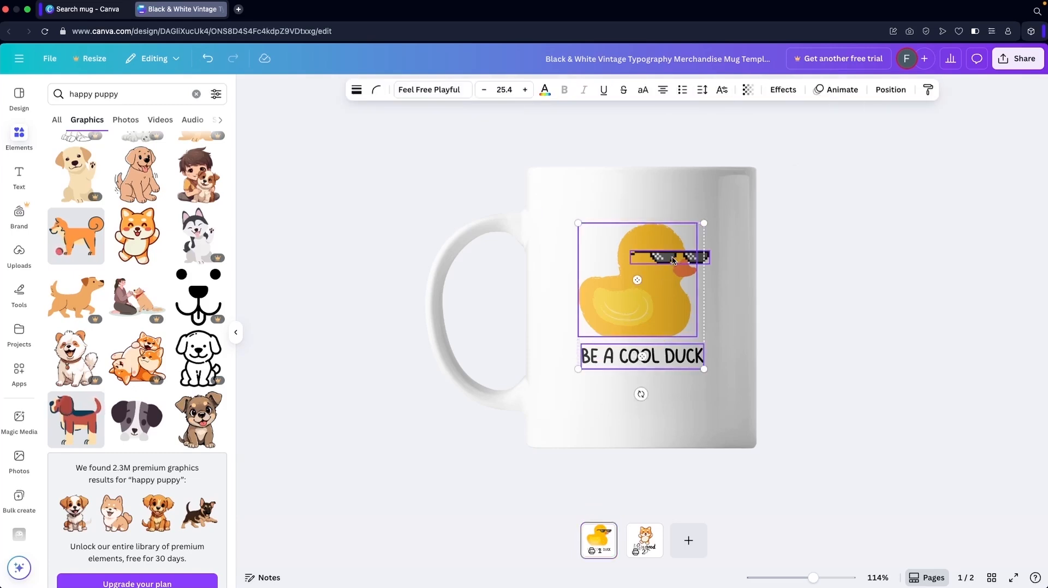
pyautogui.moveTo(651, 288); pyautogui.dragTo(652, 302)
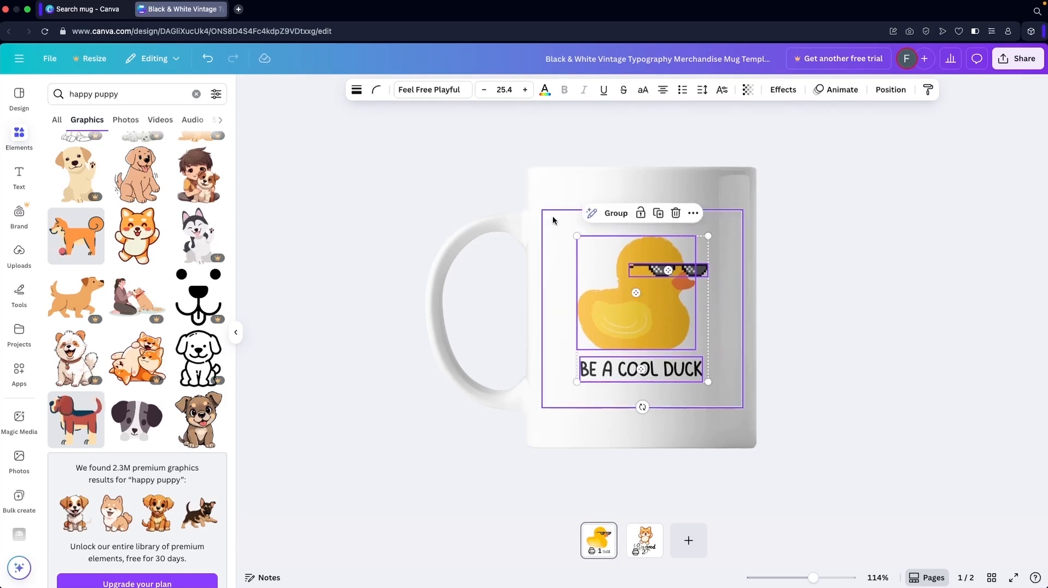
pyautogui.click(555, 183)
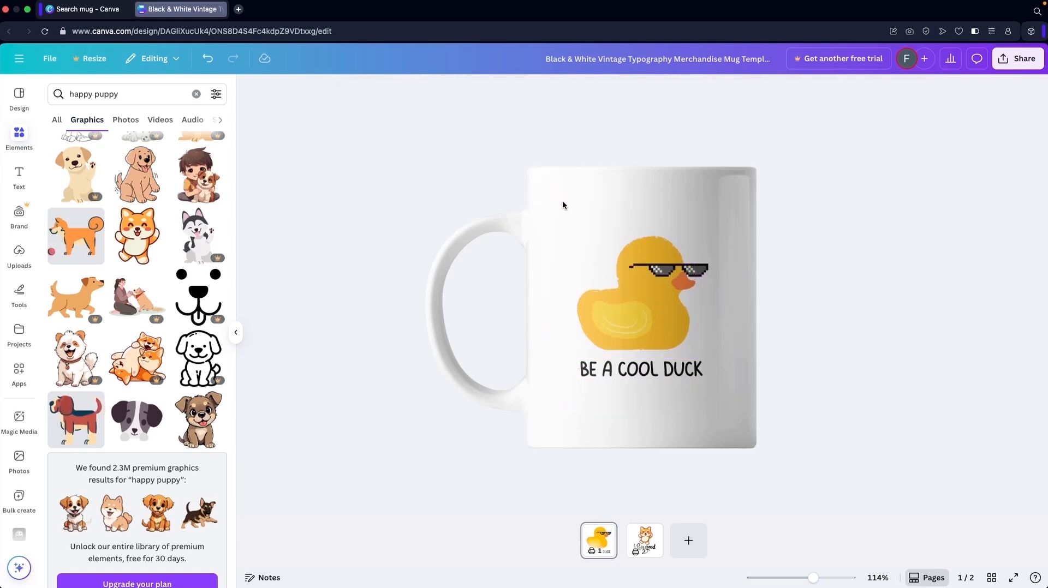
# Return to the puppy mug page and open the download settings for the design.
pyautogui.click(643, 539)
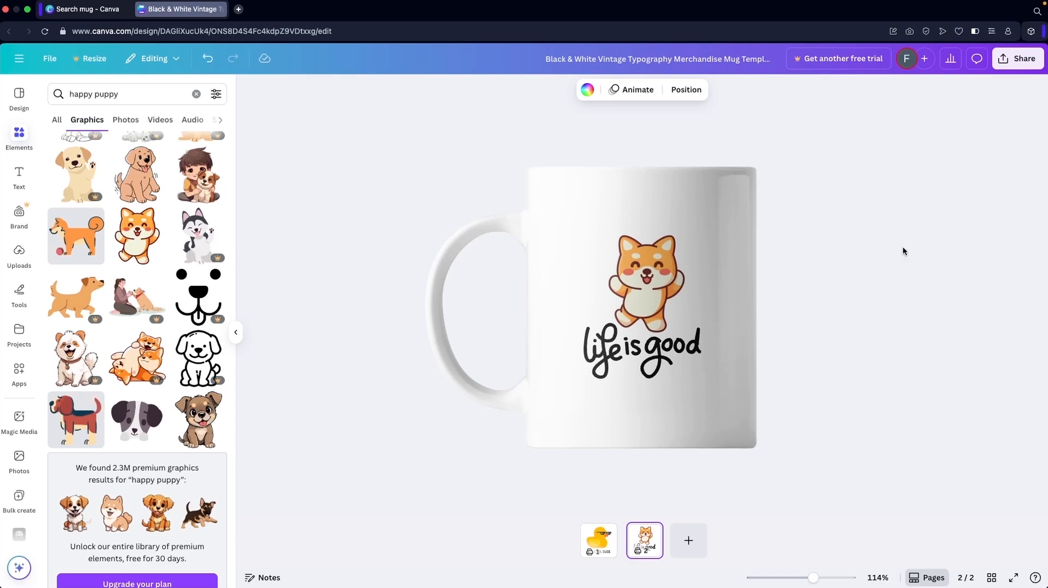
pyautogui.click(1018, 59)
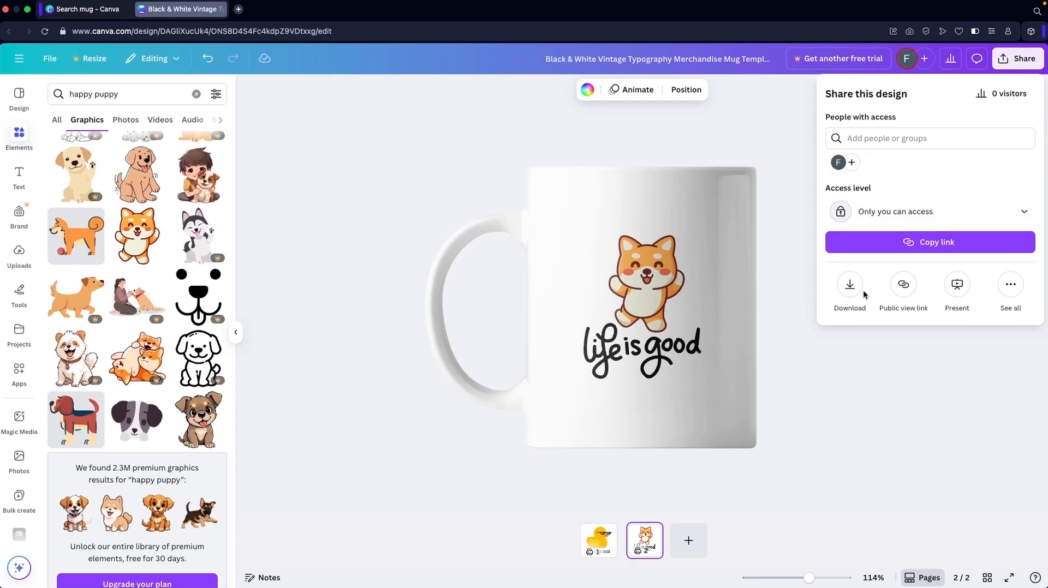
pyautogui.click(850, 286)
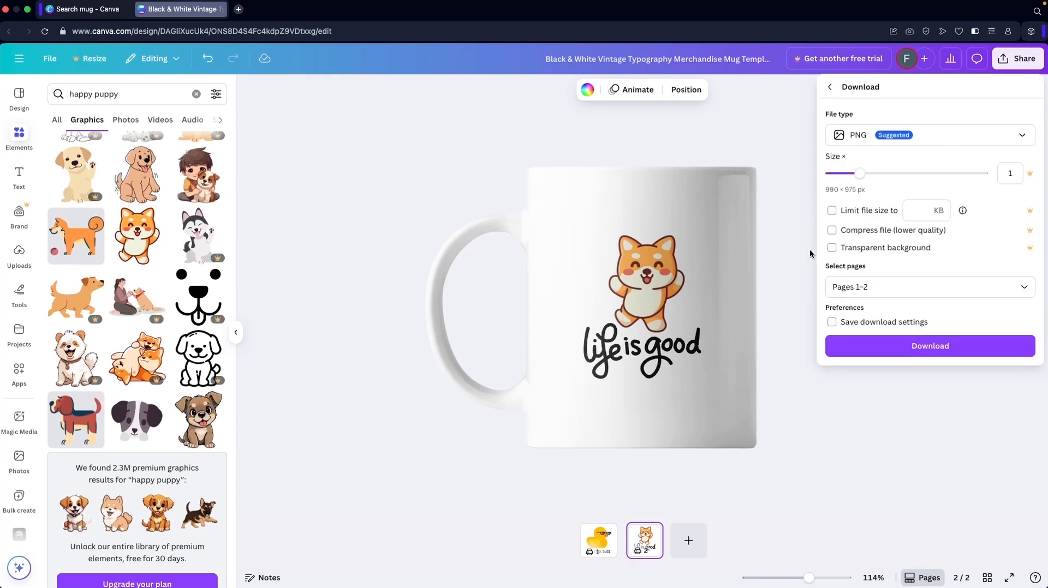